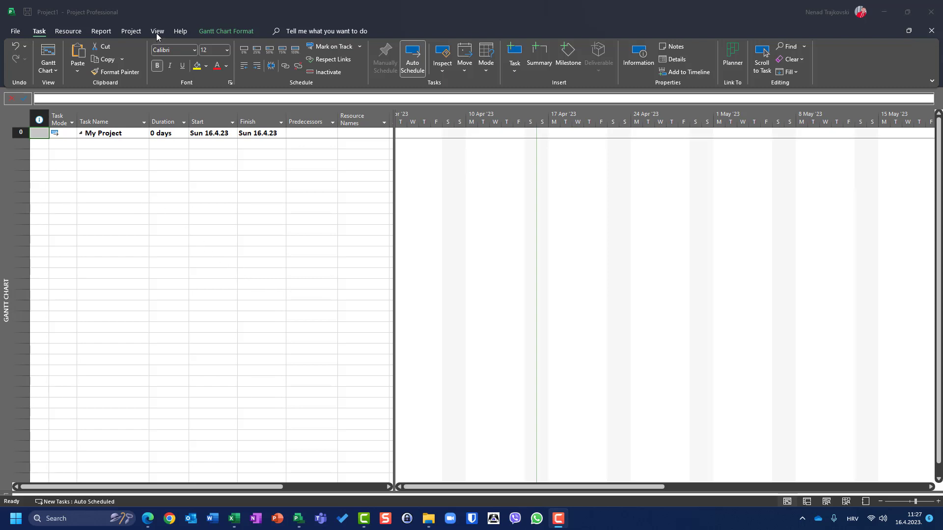
Step: Switch to the Resource Sheet view listing the seven resources with initials, rates and state codes
left_click(68, 32)
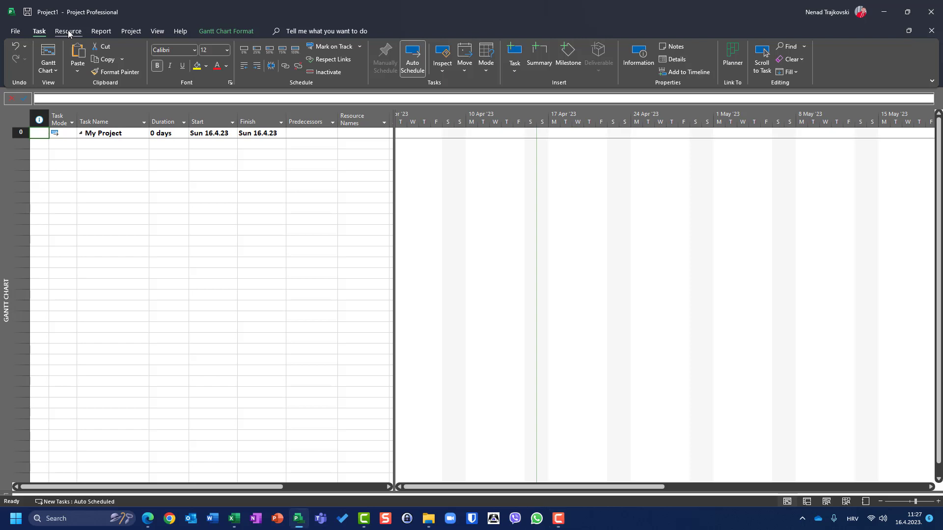
left_click(157, 31)
left_click(216, 59)
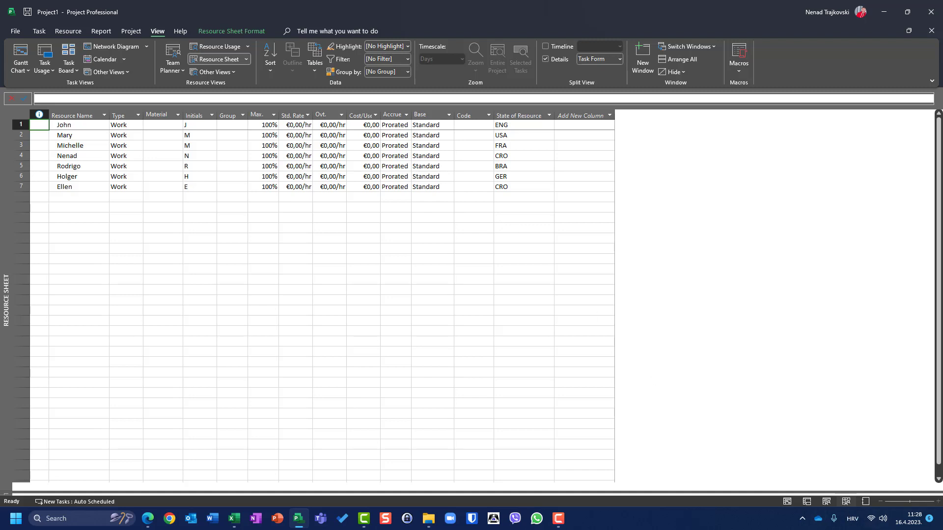
key("alt+Tab")
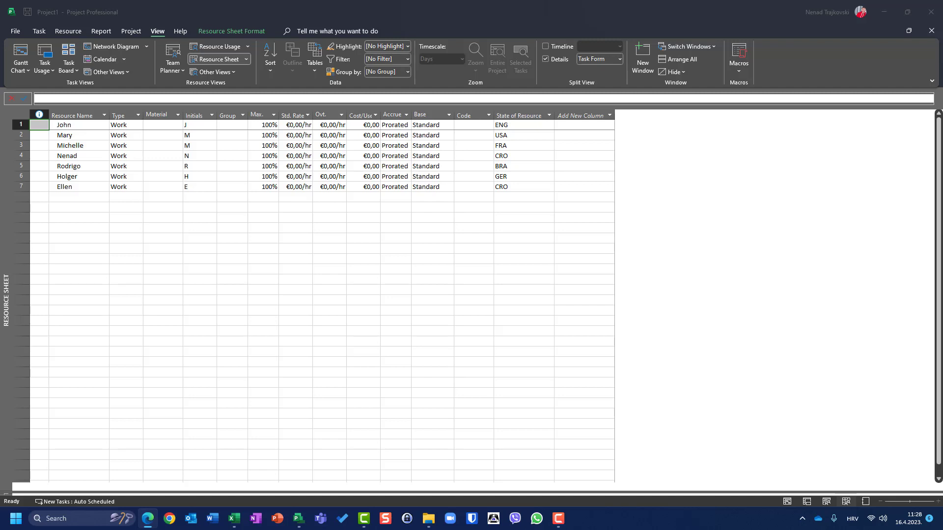
left_click(128, 33)
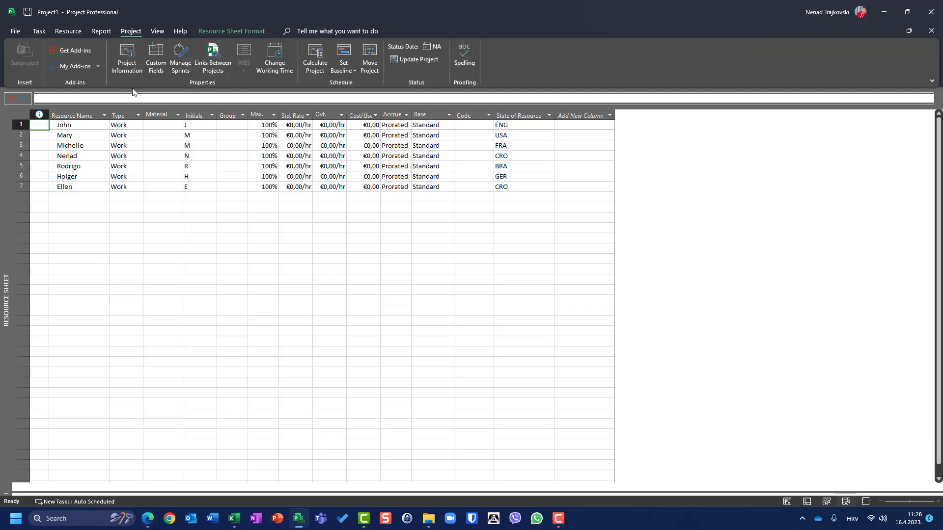
Step: In Custom Fields, rename resource Outline Code1 to 'Skills' and open its empty lookup table
left_click(156, 59)
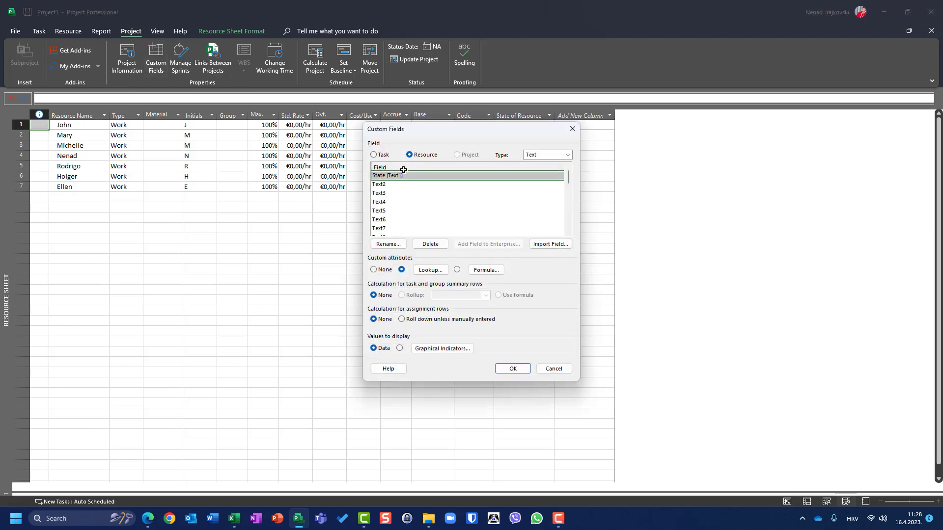
left_click(569, 156)
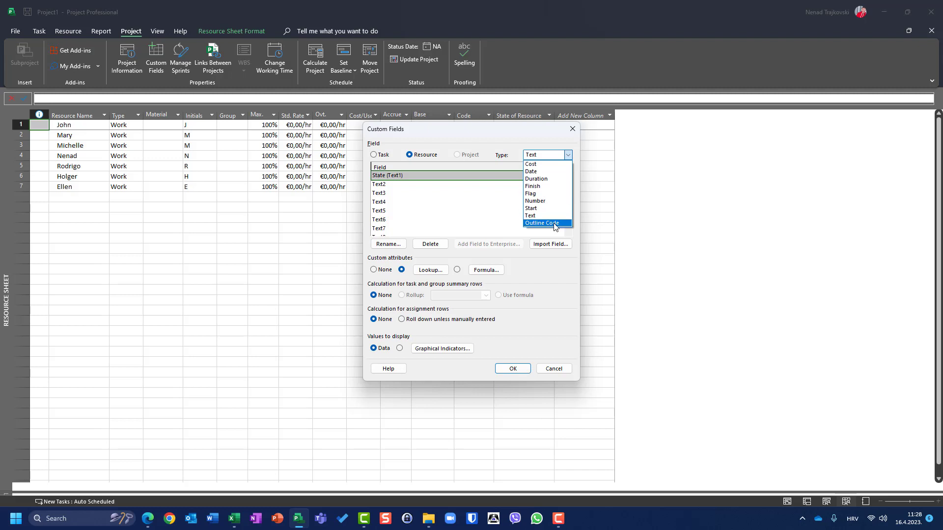
left_click(555, 224)
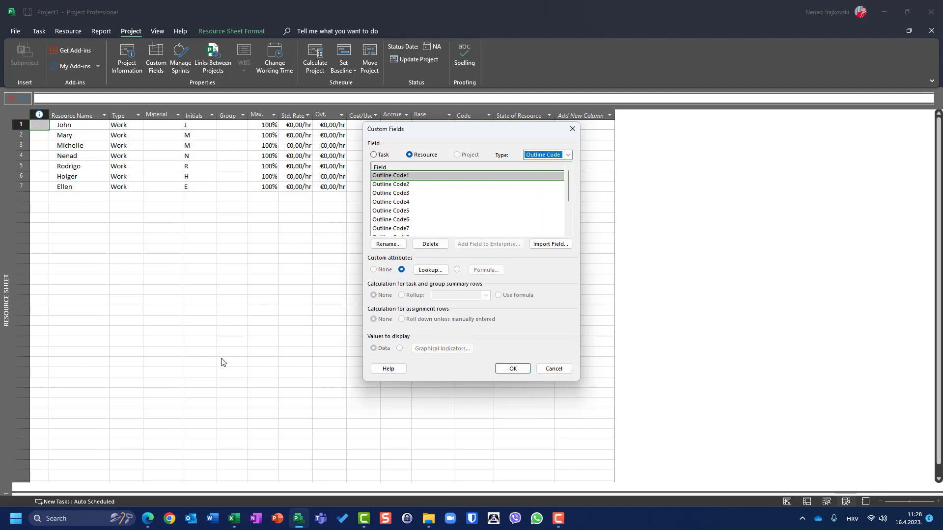
left_click(388, 244)
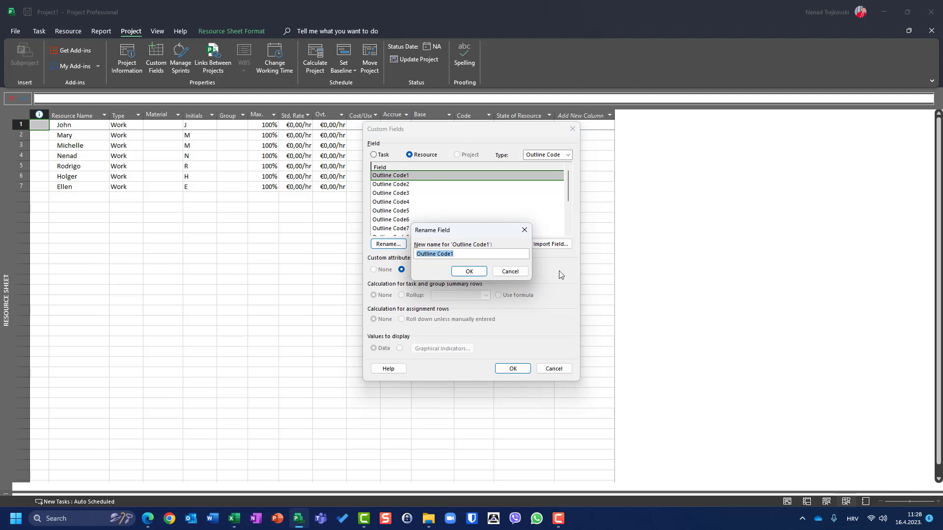
type("Skills")
left_click(461, 274)
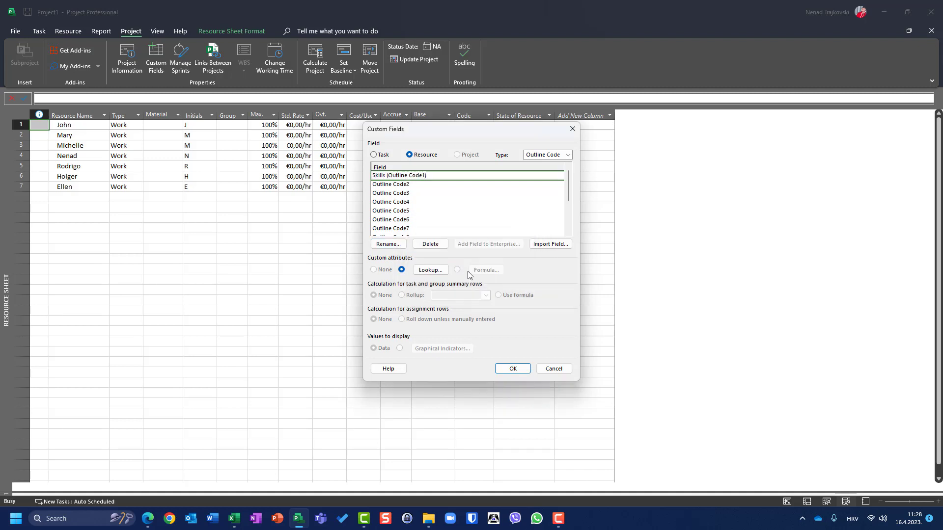
left_click(425, 271)
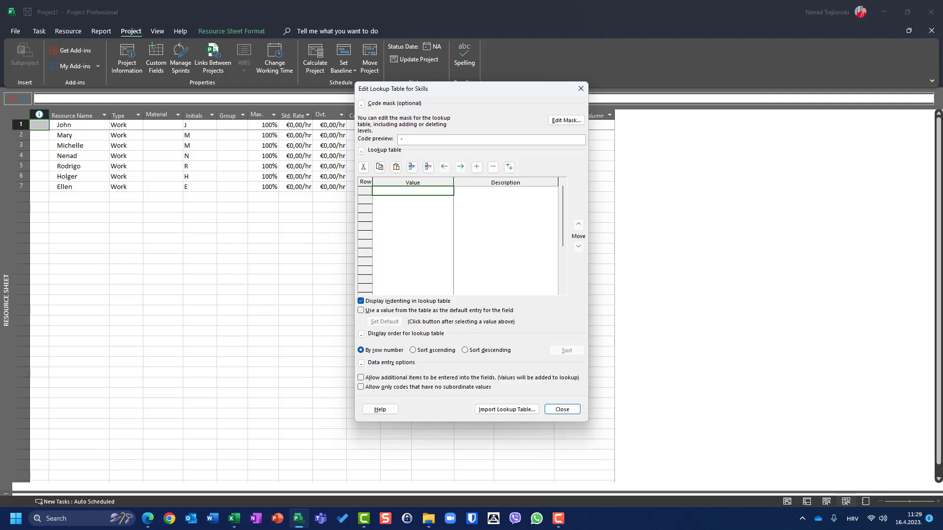
Step: Add a second Skills code-mask level of Numbers with length 3, previewing as *.111
left_click(561, 124)
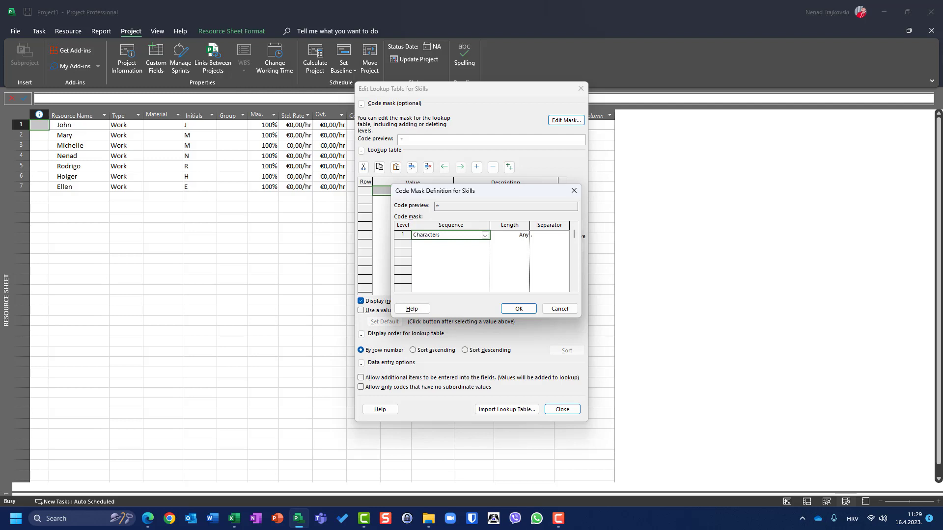
left_click(485, 245)
left_click(486, 244)
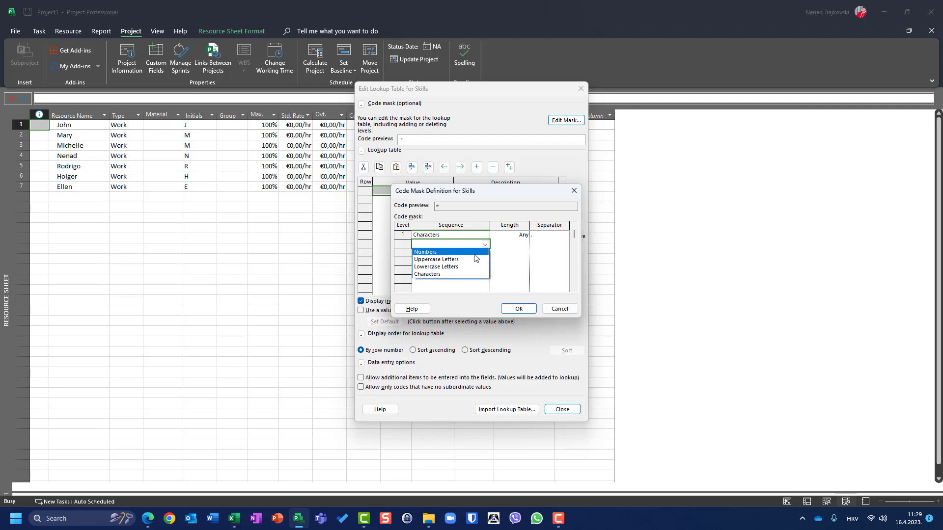
left_click(475, 251)
left_click(517, 243)
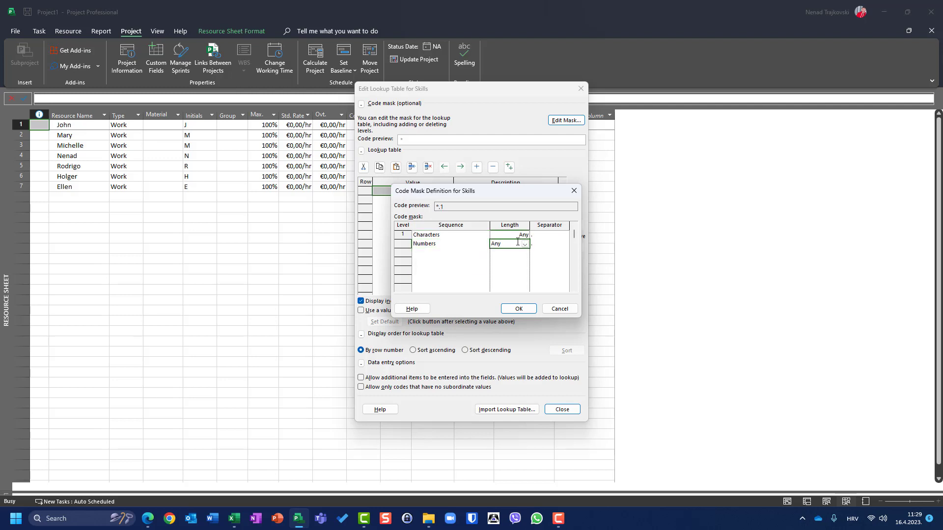
type("3")
left_click(513, 309)
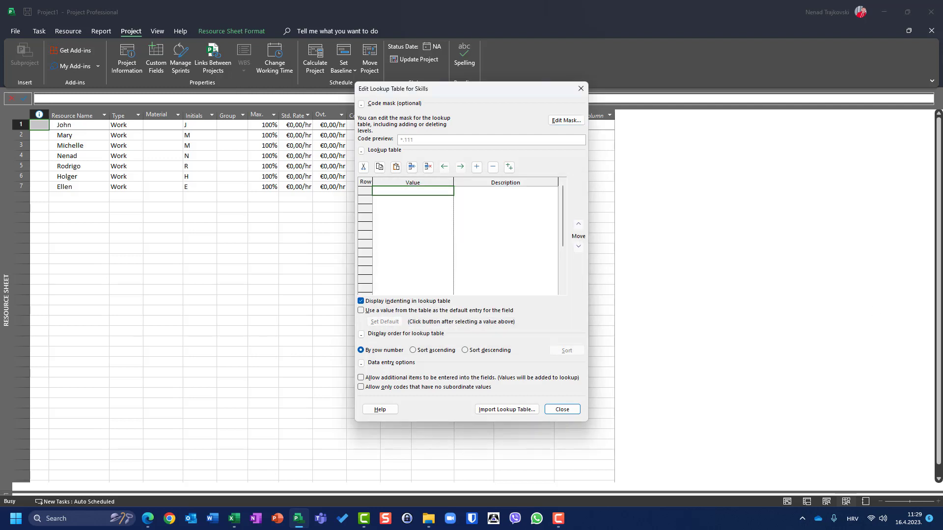
left_click(574, 120)
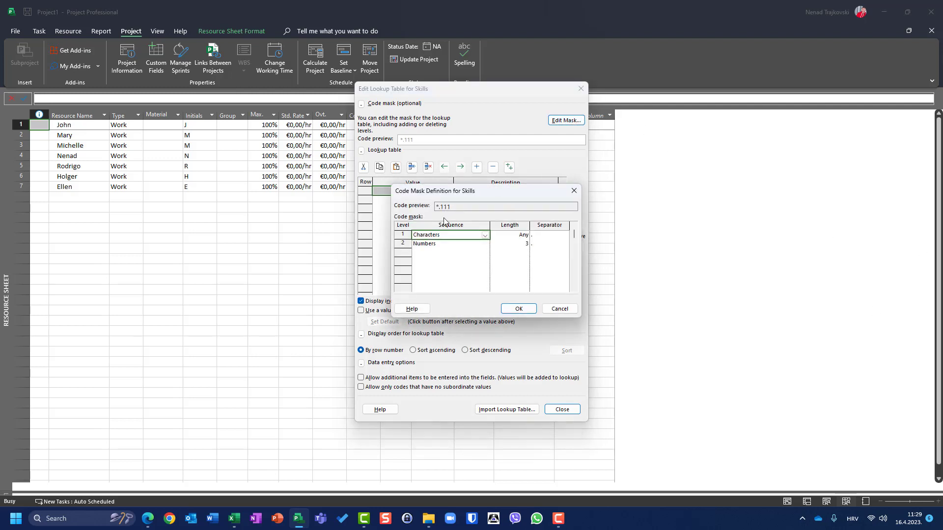
left_click(520, 312)
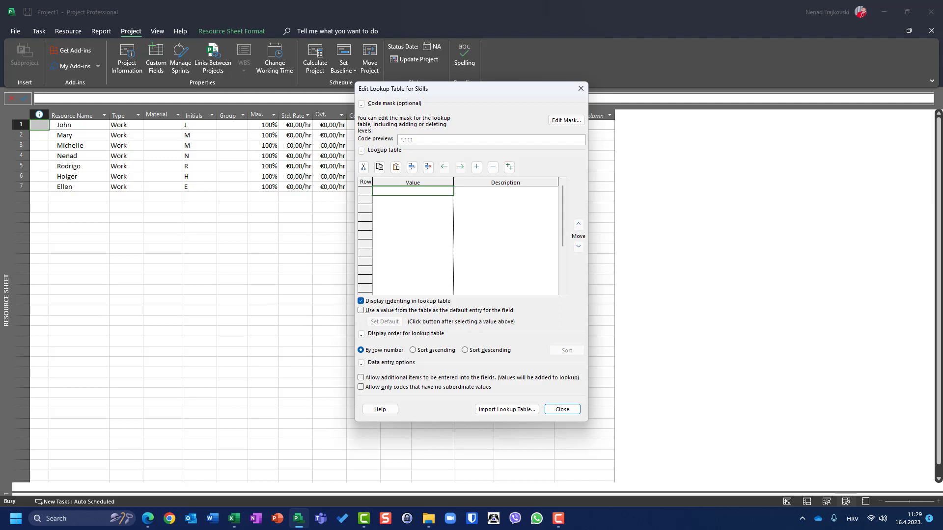
Step: Enter Developers (description Developers) and code 101 with description C# in the lookup table
left_click(427, 191)
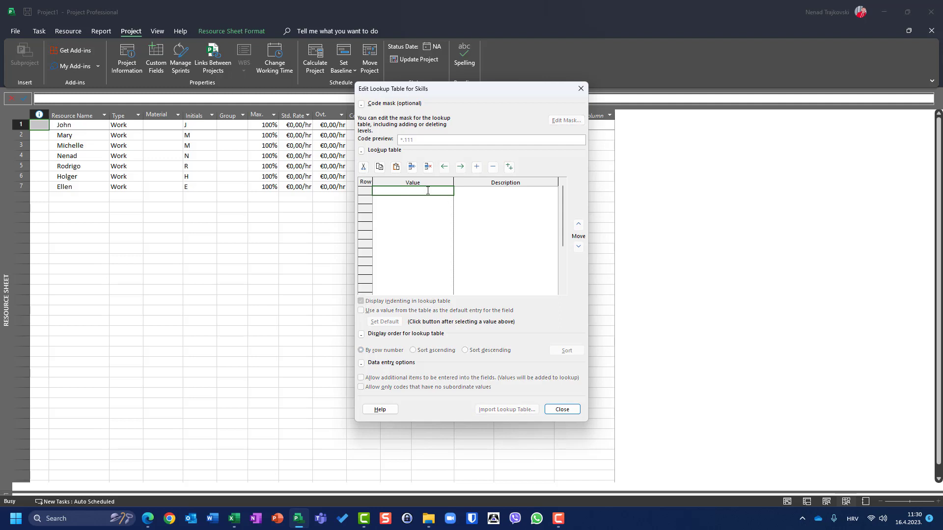
type("Developers")
left_click(418, 200)
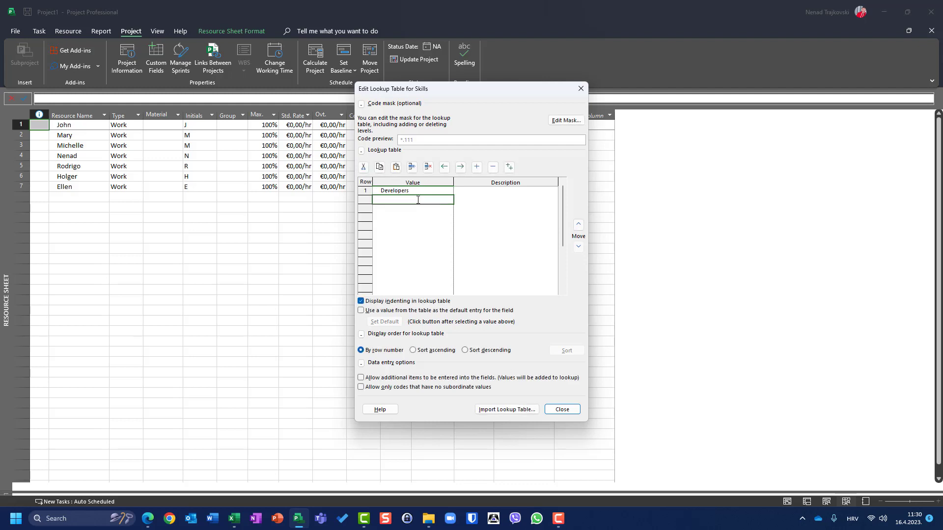
type("101")
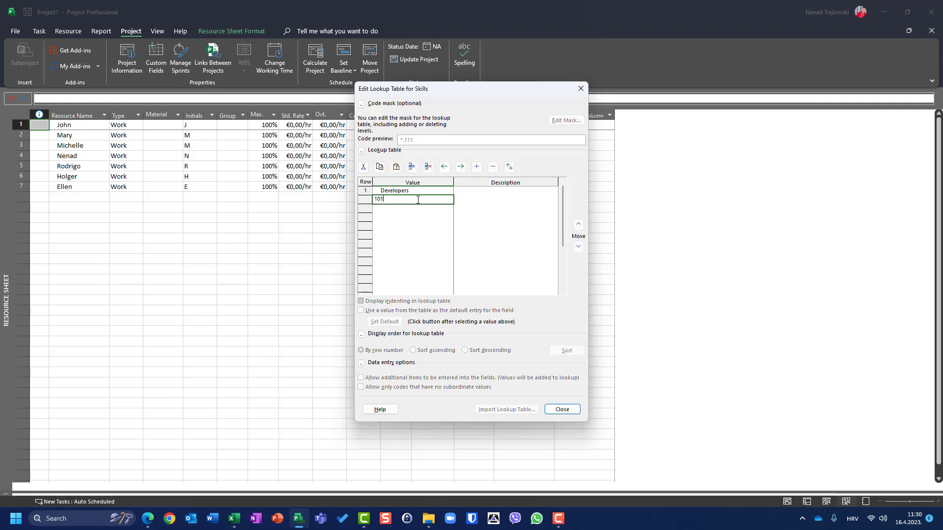
left_click(469, 204)
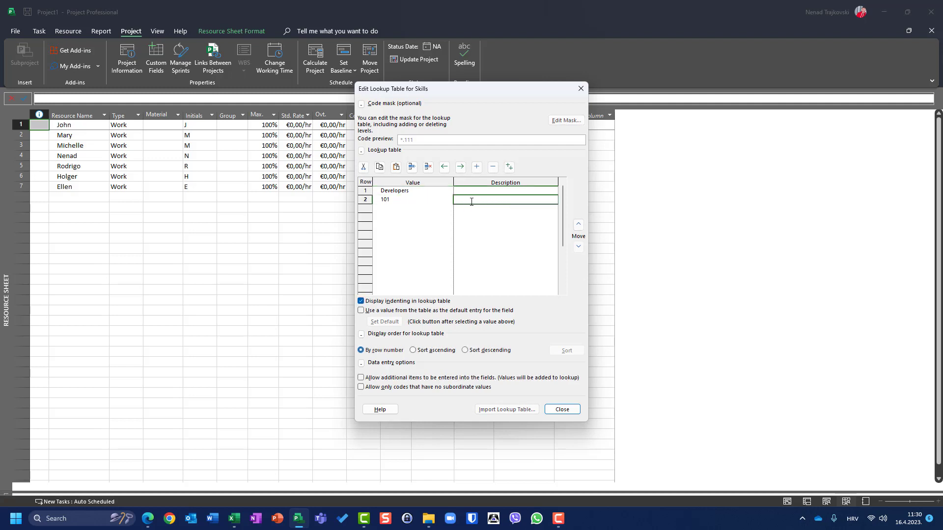
left_click(490, 190)
type("Developers")
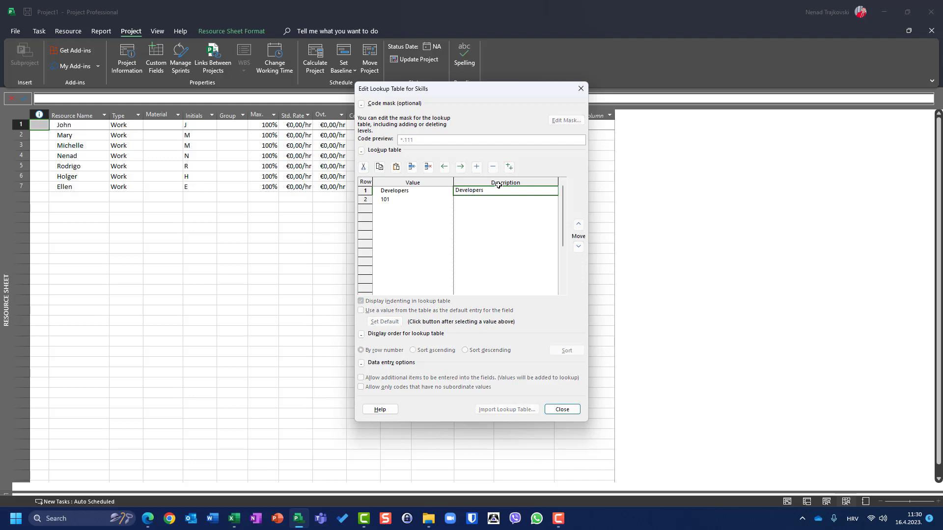
left_click(496, 203)
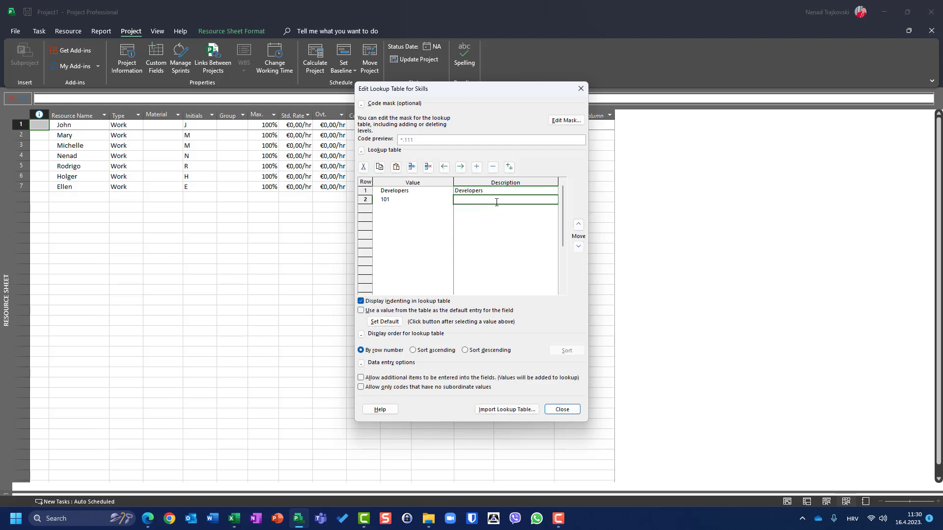
type("C#")
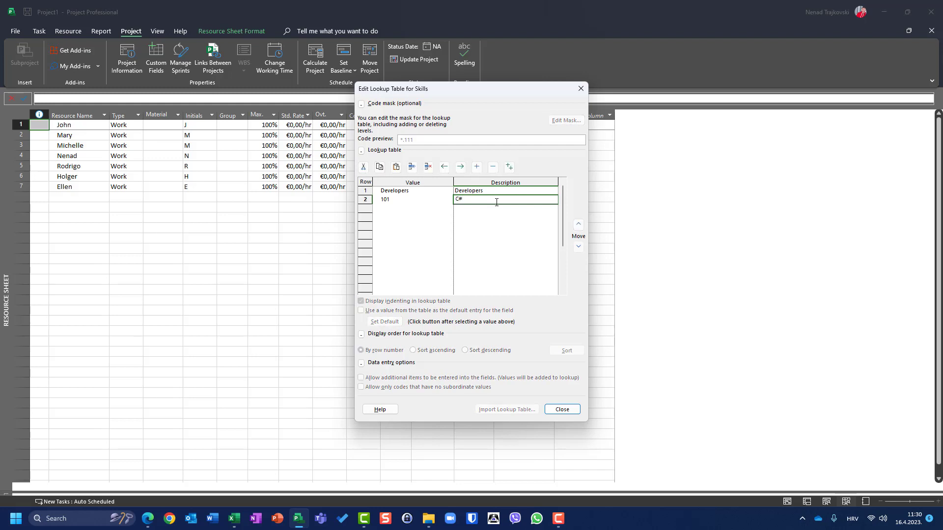
left_click(411, 208)
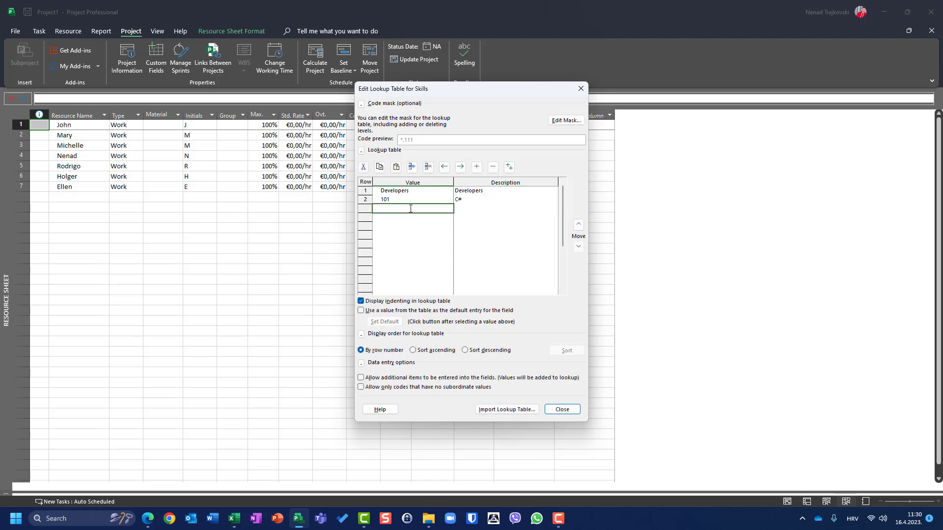
Step: Add code 102 with description .Net and code 103, starting its Java description
type("102")
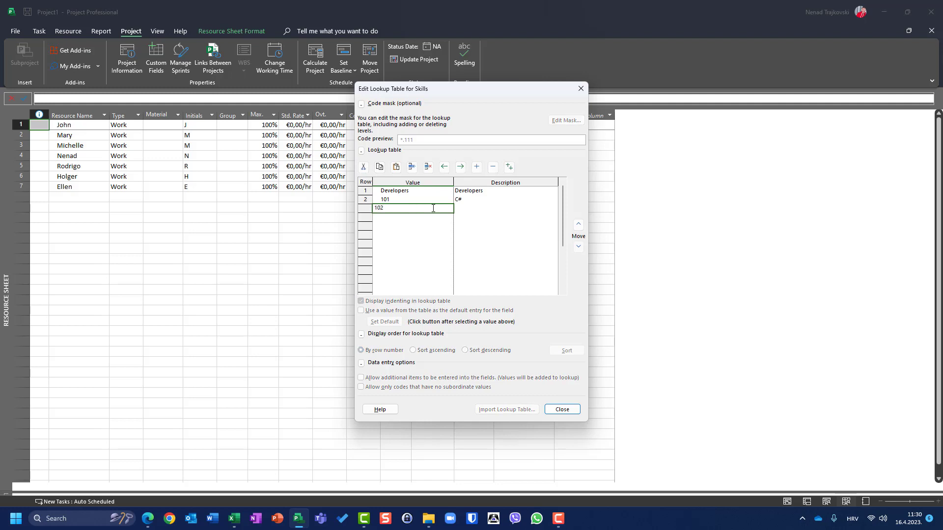
left_click(464, 209)
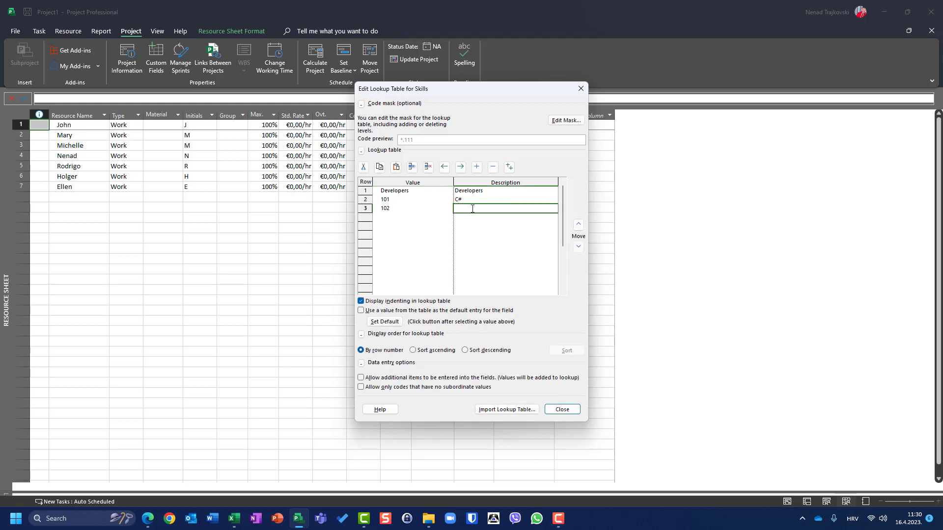
left_click(473, 209)
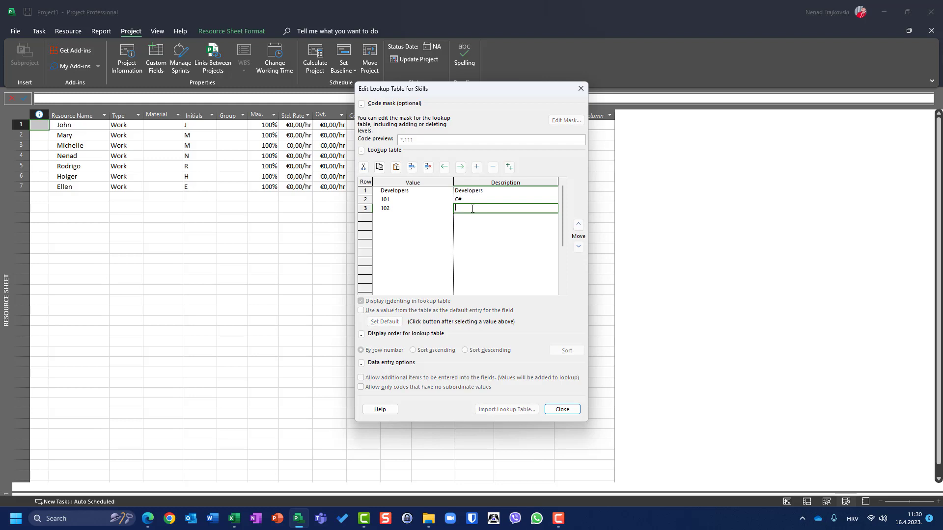
type(".Net")
left_click(402, 217)
type("103")
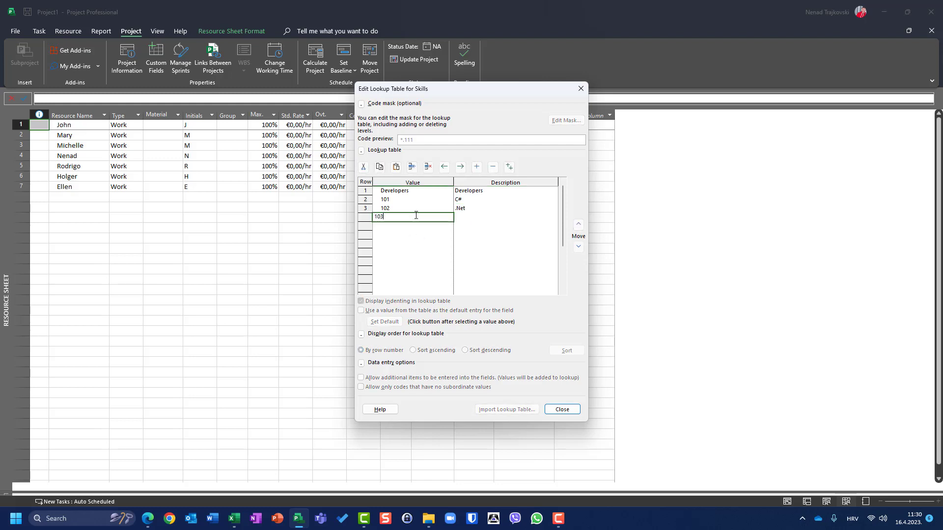
left_click(470, 221)
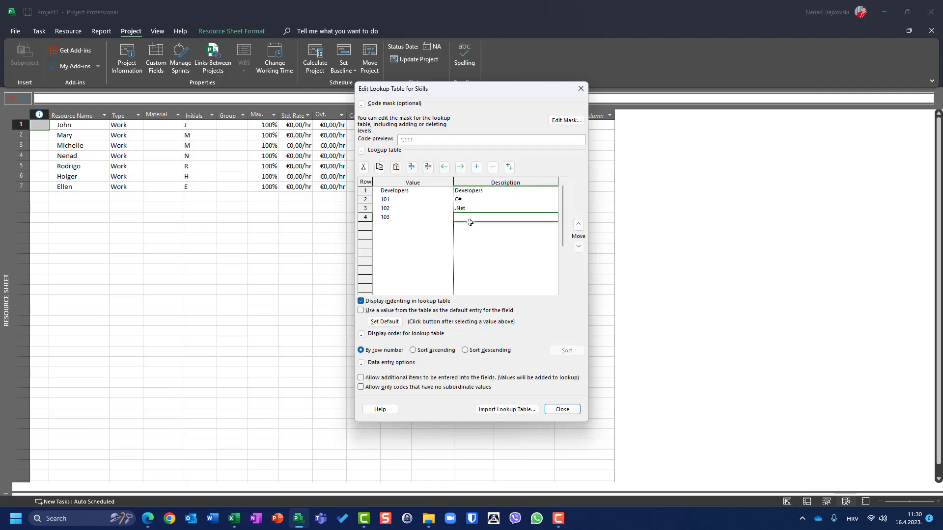
type("JAv")
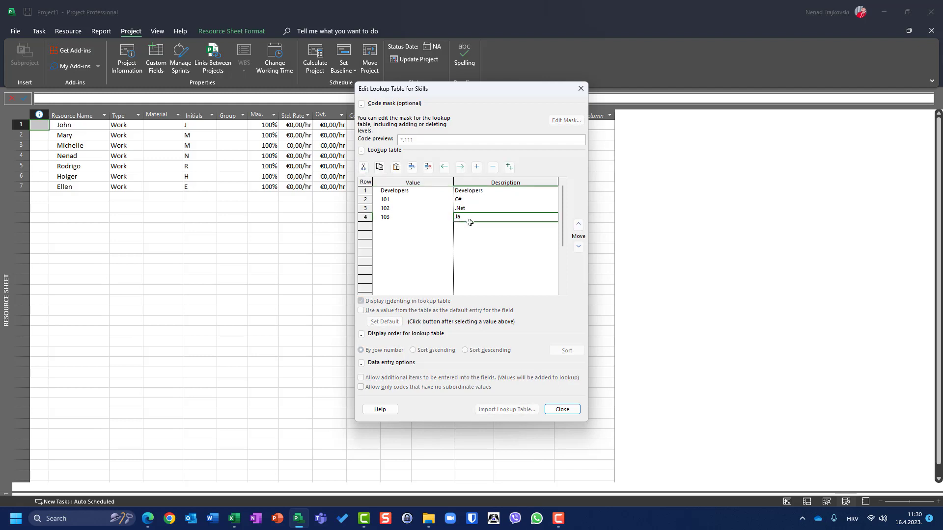
key("BackSpace")
Step: Finish the Java description, then add Testers and code 201 for Application Testers
type("Java")
left_click(402, 226)
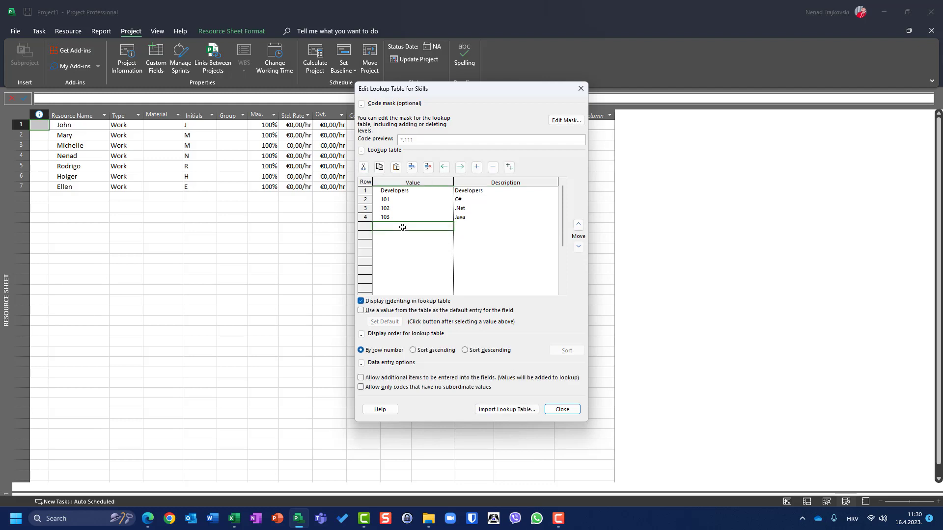
type("Testers")
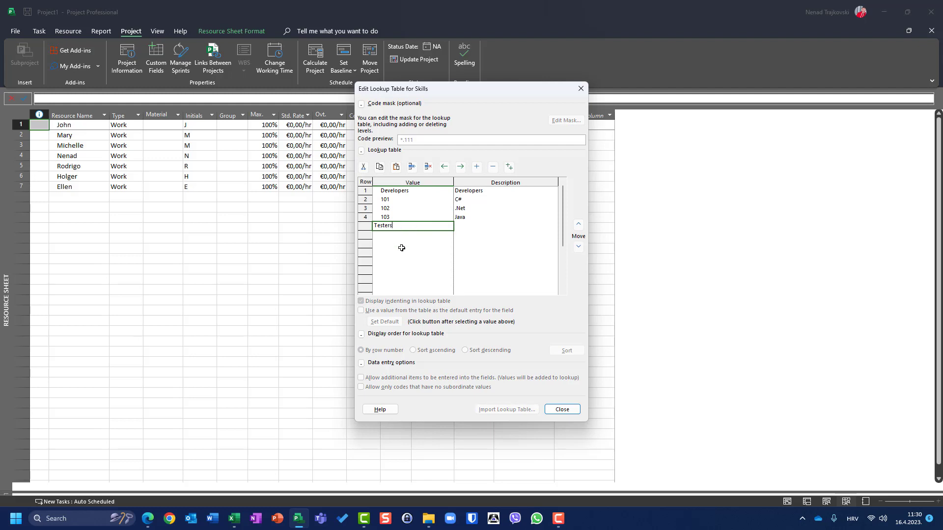
left_click(401, 237)
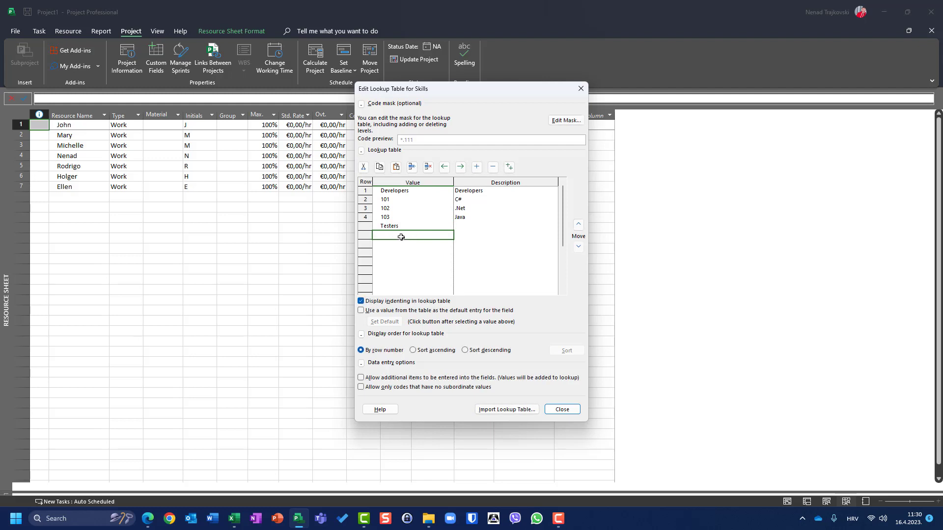
type("201")
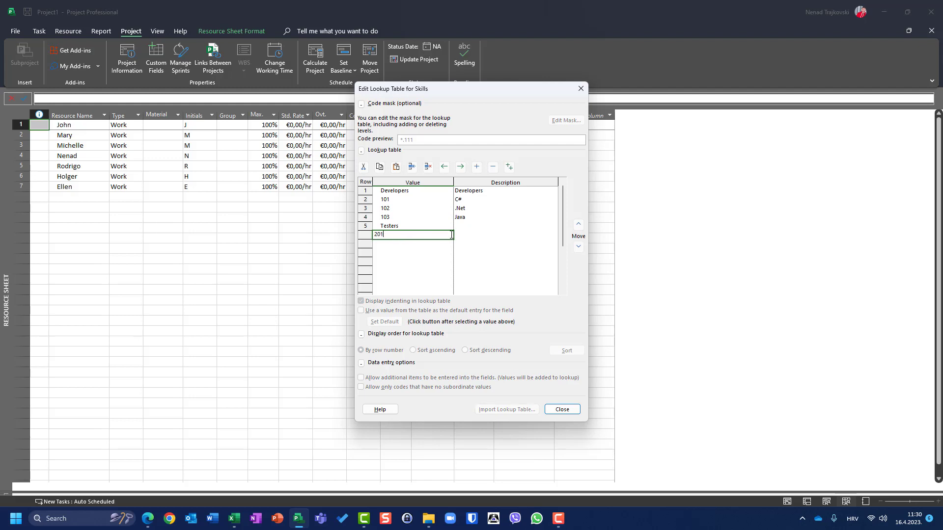
left_click(472, 226)
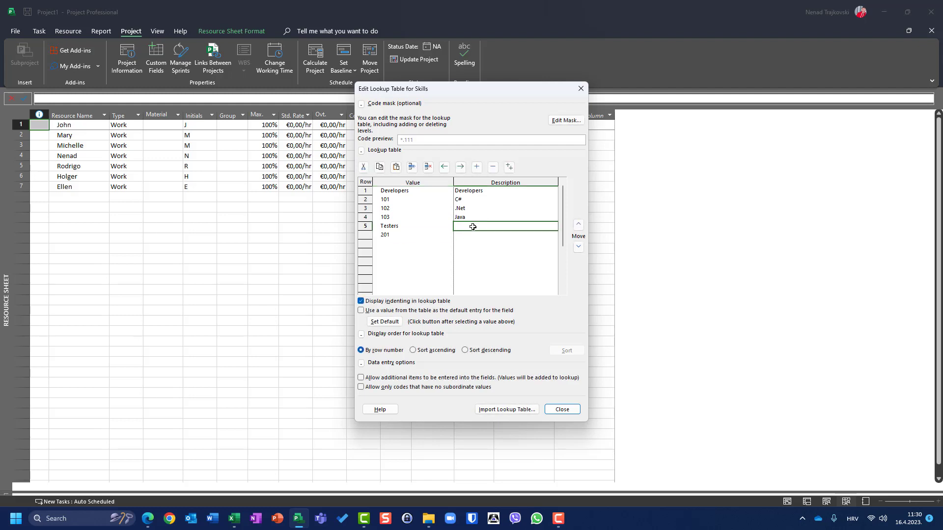
type("Teste")
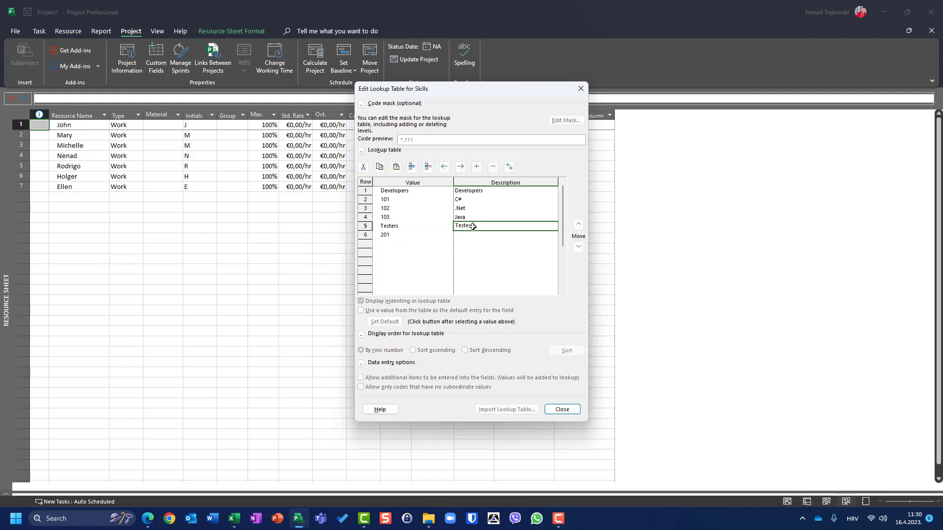
type("rs")
left_click(488, 236)
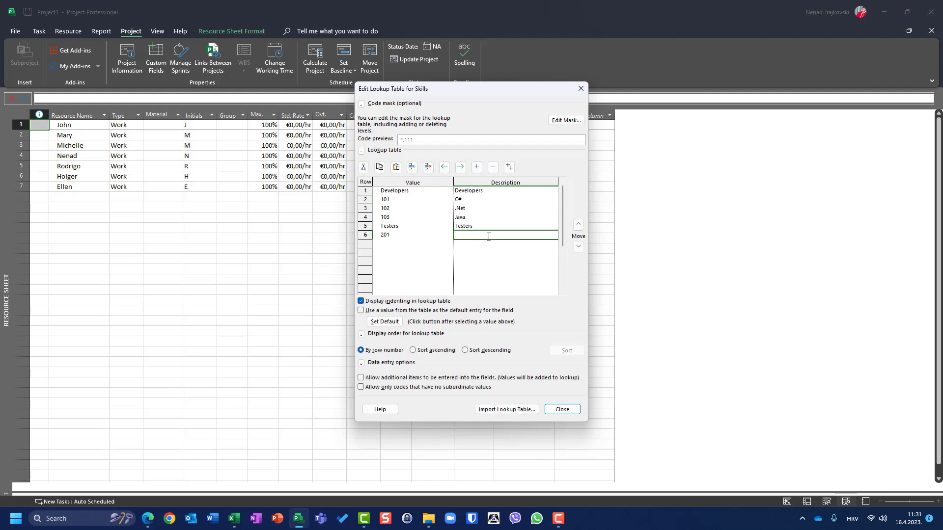
type("Ap")
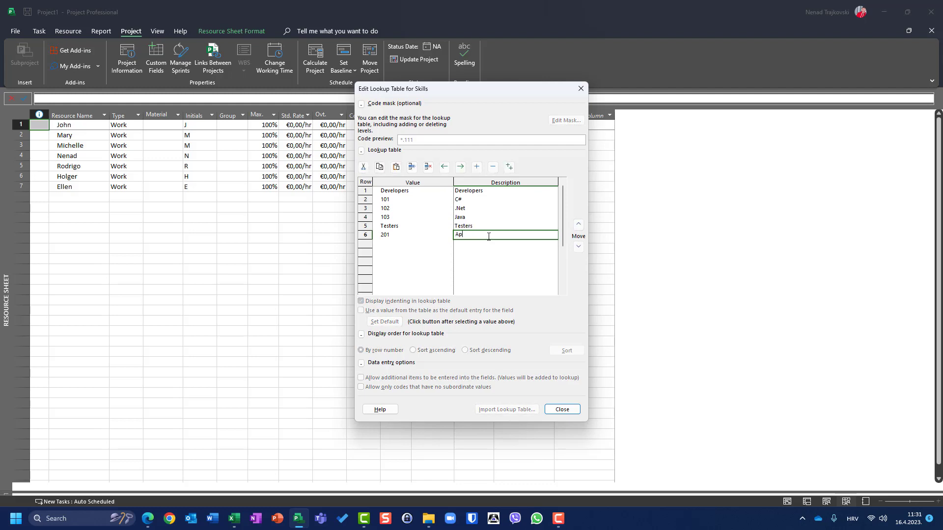
type("llication Tester")
Step: Add codes 202 Report Testers and 203 Web Testers, fixing the 201 'Application Testers' spelling
left_click(413, 248)
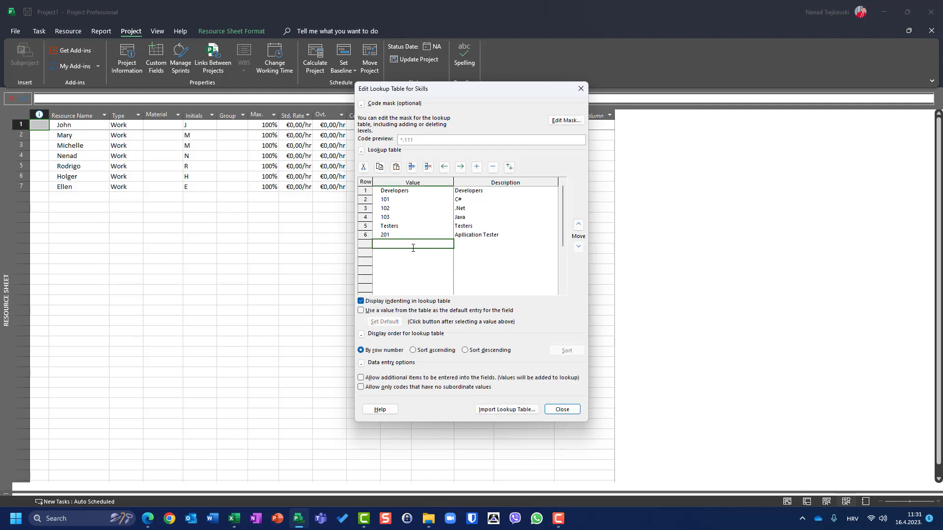
type("202")
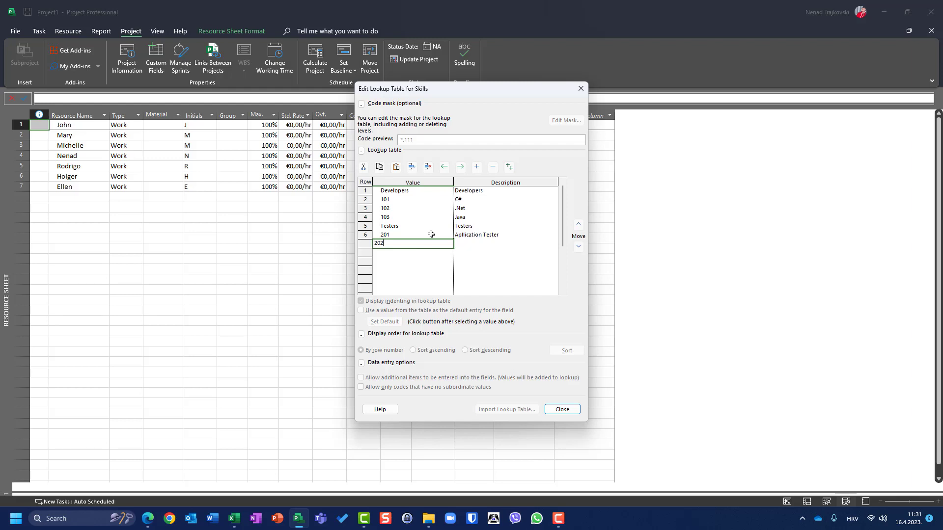
left_click(475, 236)
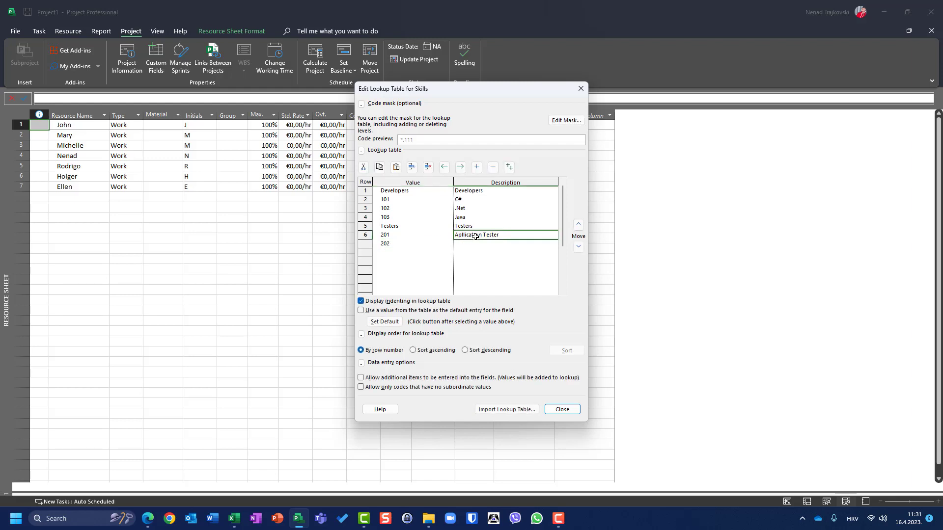
type("Applic")
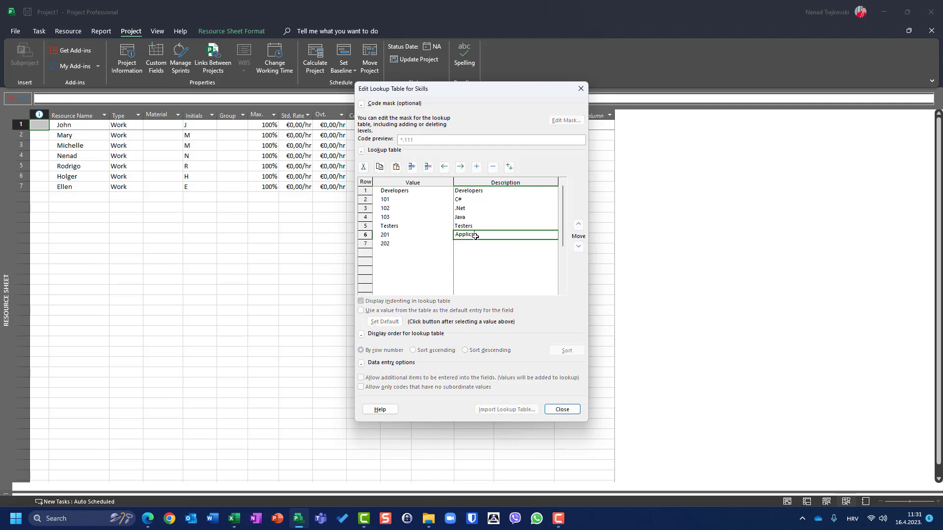
type("ation Testers")
left_click(482, 246)
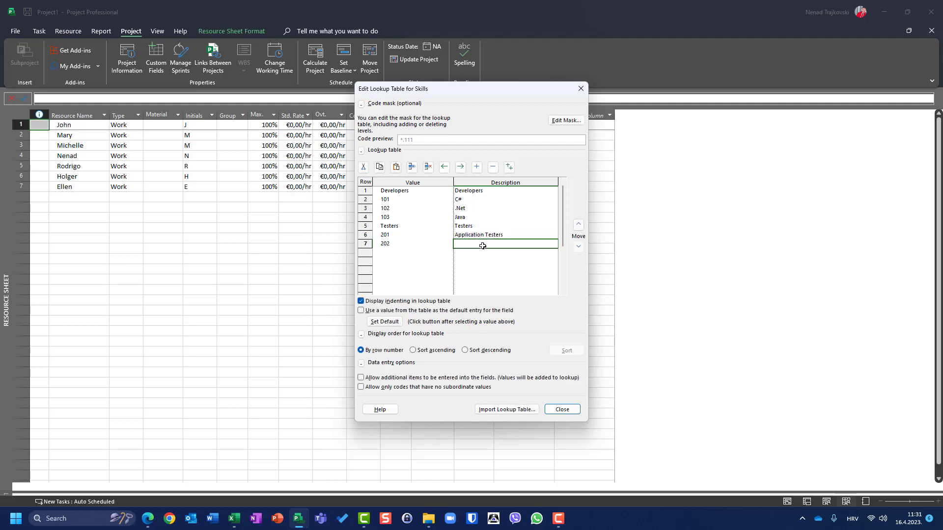
type("Report Te")
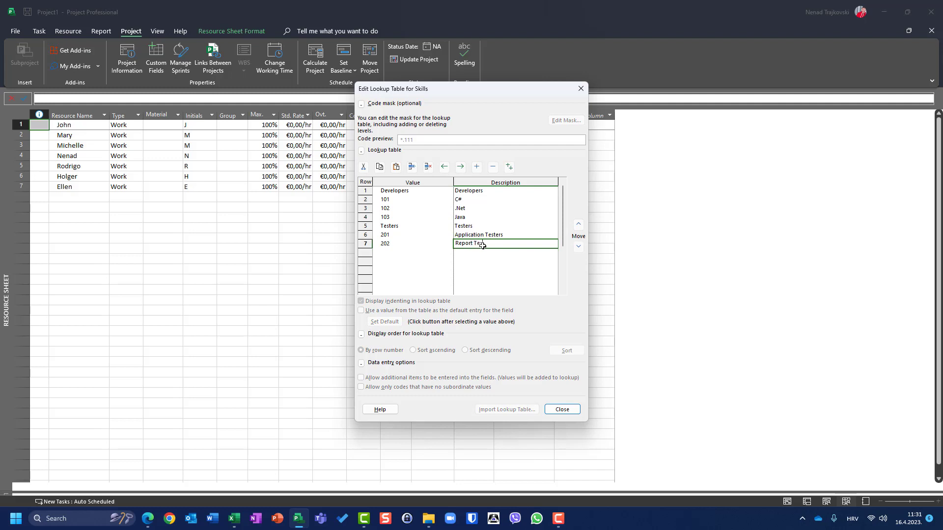
type("sters")
left_click(421, 255)
type("203")
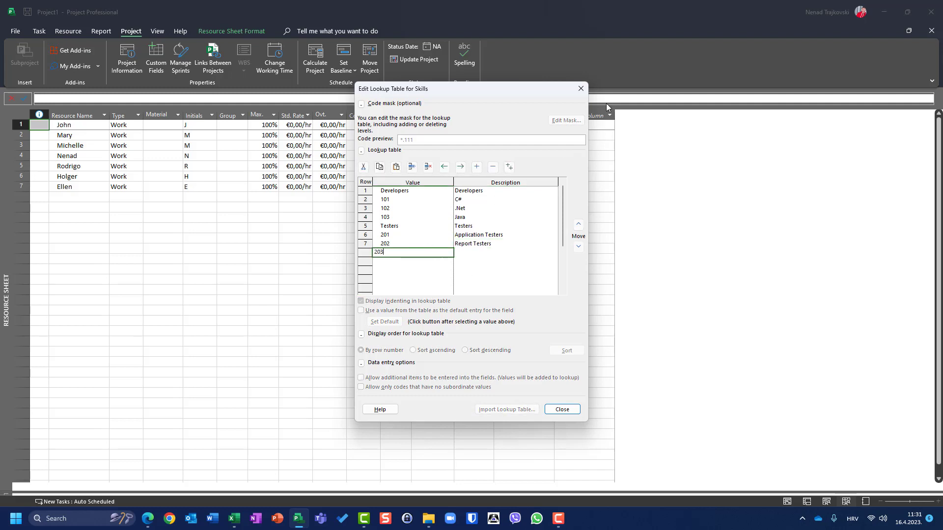
left_click(497, 252)
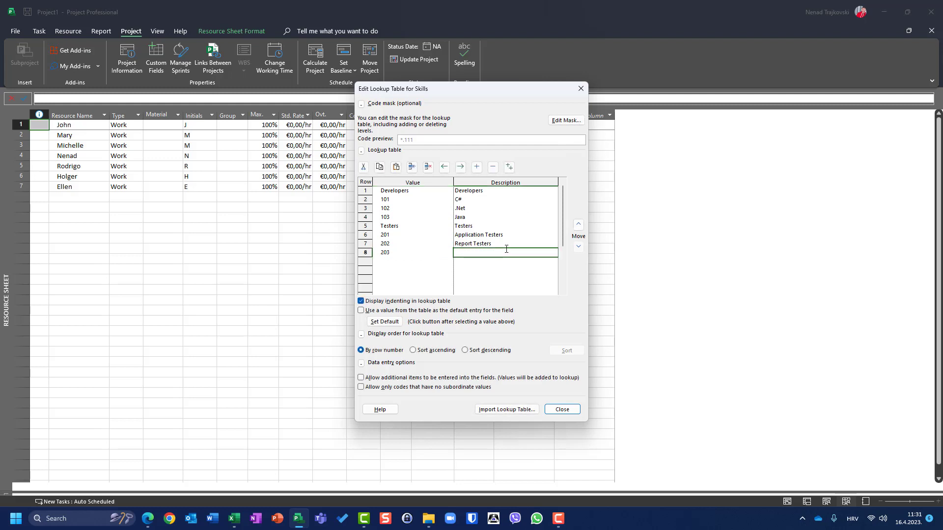
type("Wer")
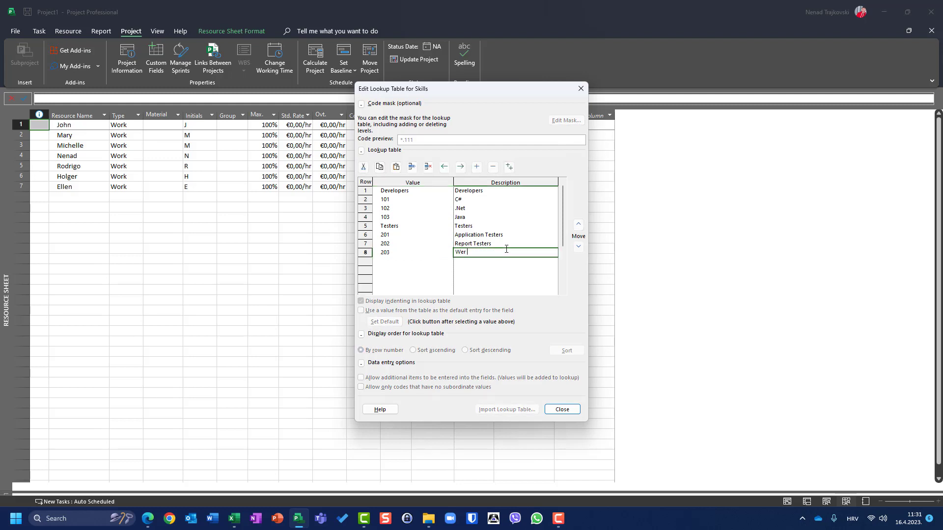
type(" Testers")
Step: Indent codes 101–103 under Developers and 201–203 under Testers, sort ascending, and close the editor
left_click_drag(369, 201, 364, 220)
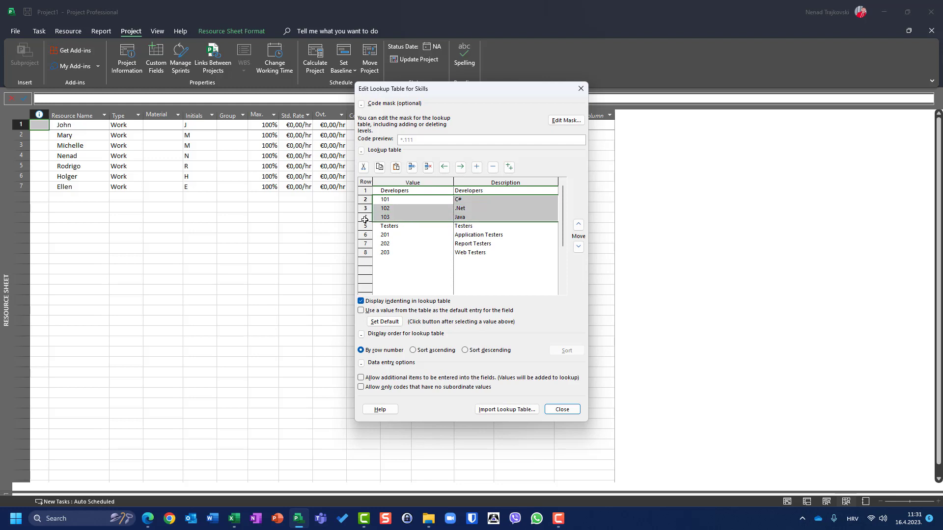
left_click(459, 166)
left_click(366, 236)
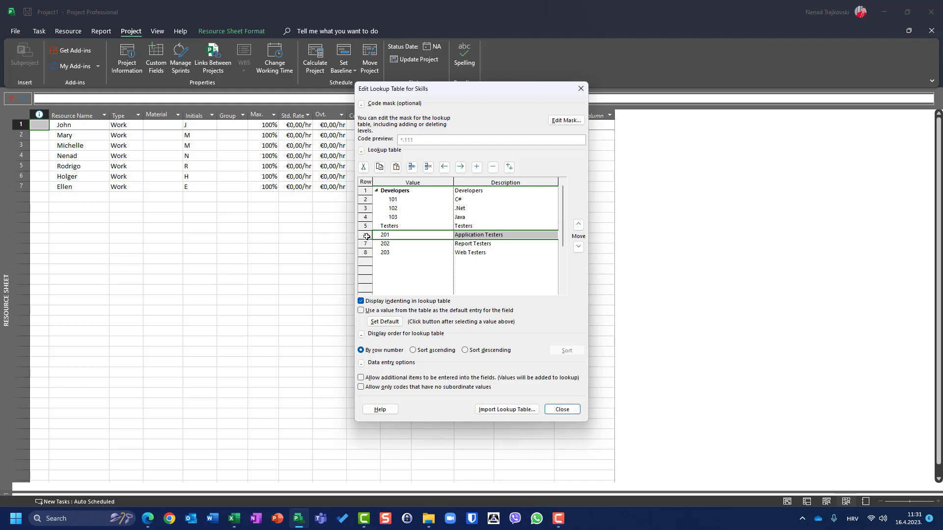
key("shift+Down")
key("shift+Down")
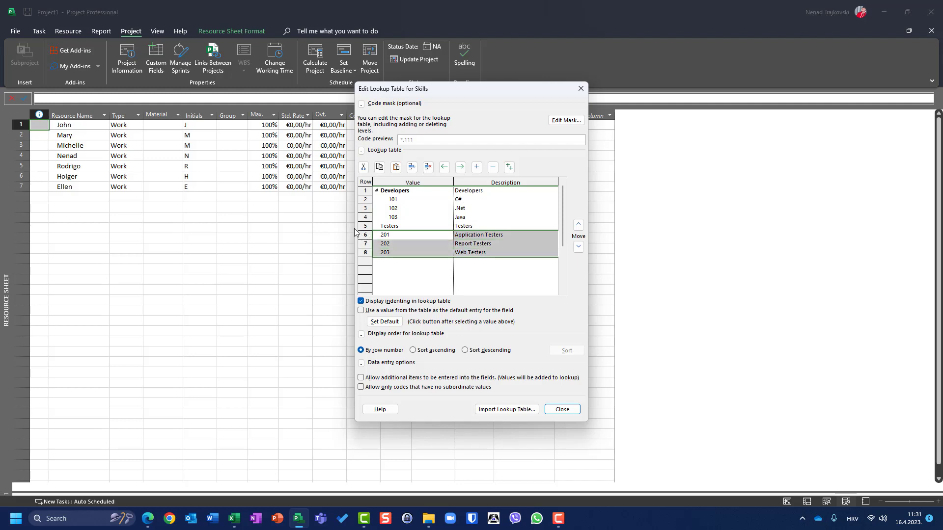
left_click(460, 167)
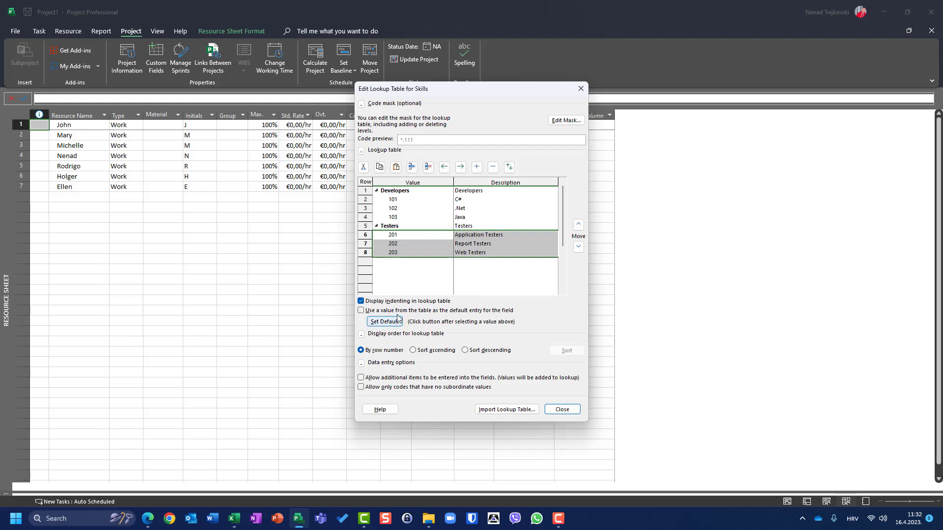
left_click(414, 350)
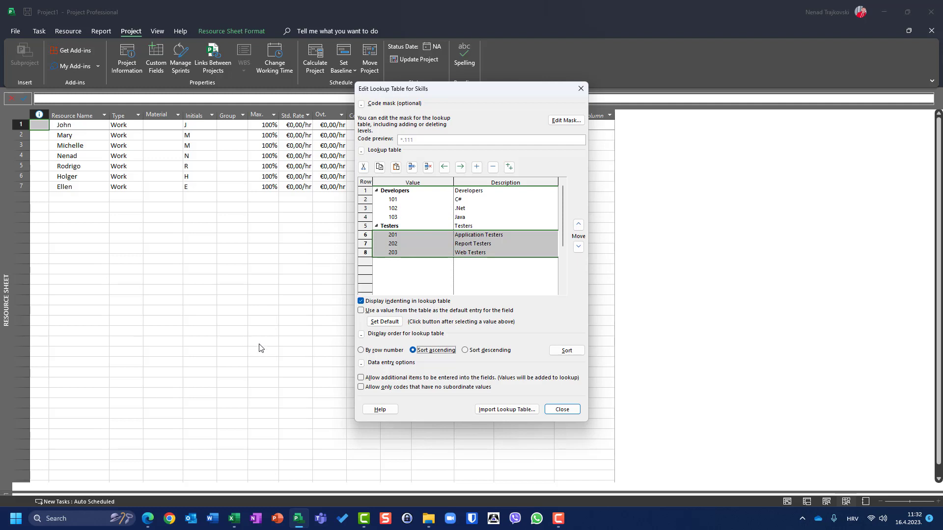
left_click(554, 410)
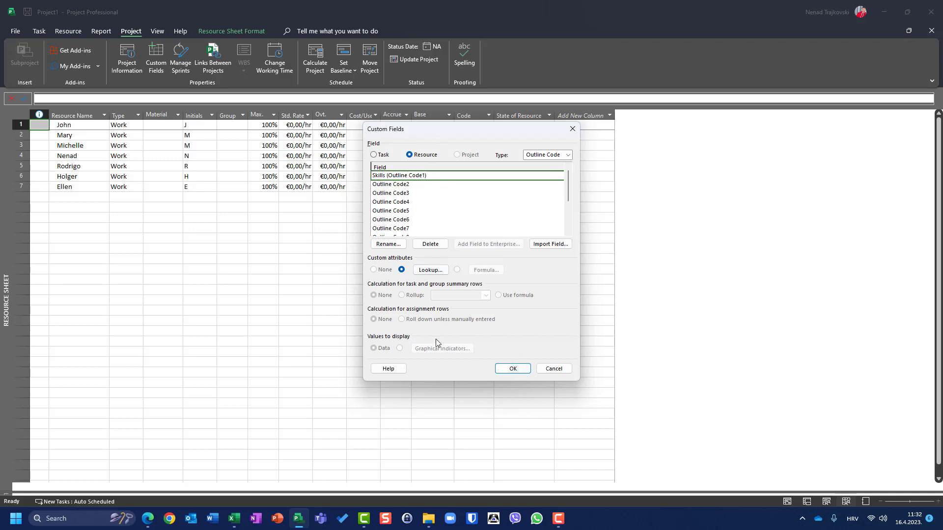
left_click(427, 270)
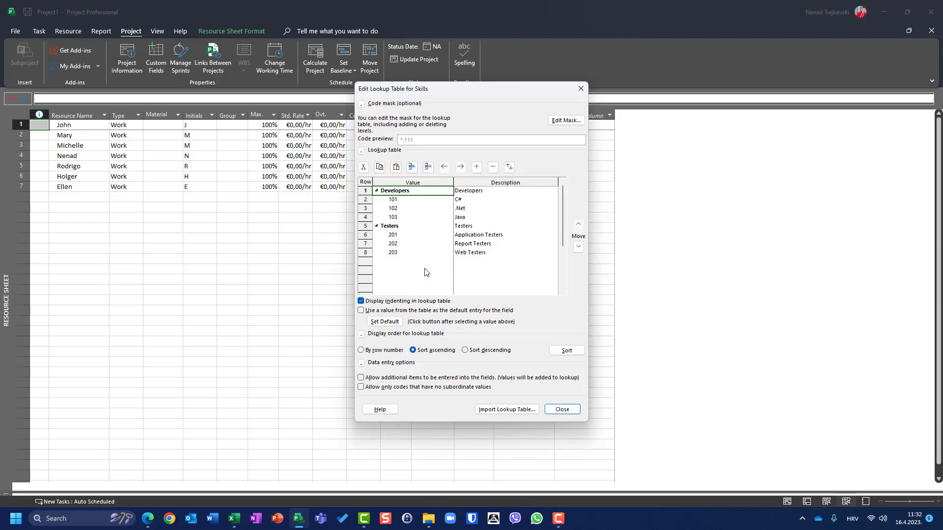
left_click(557, 123)
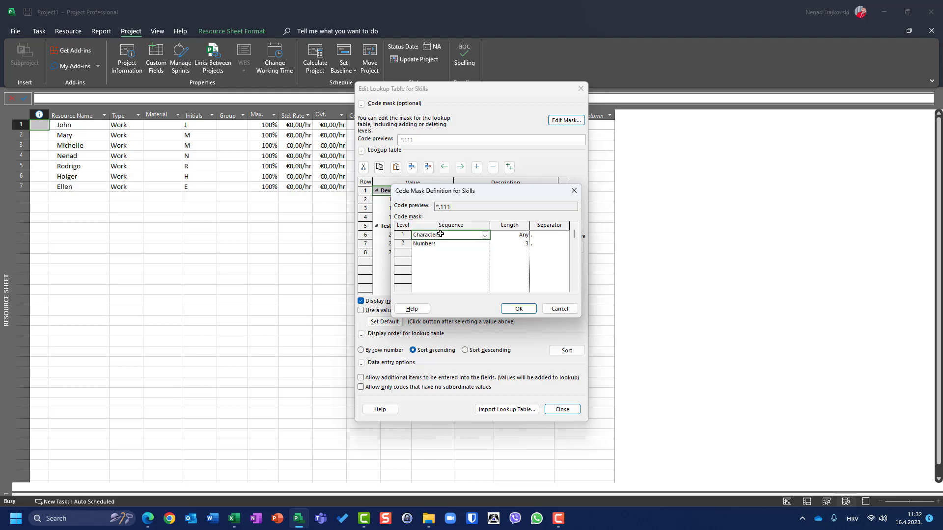
left_click(557, 309)
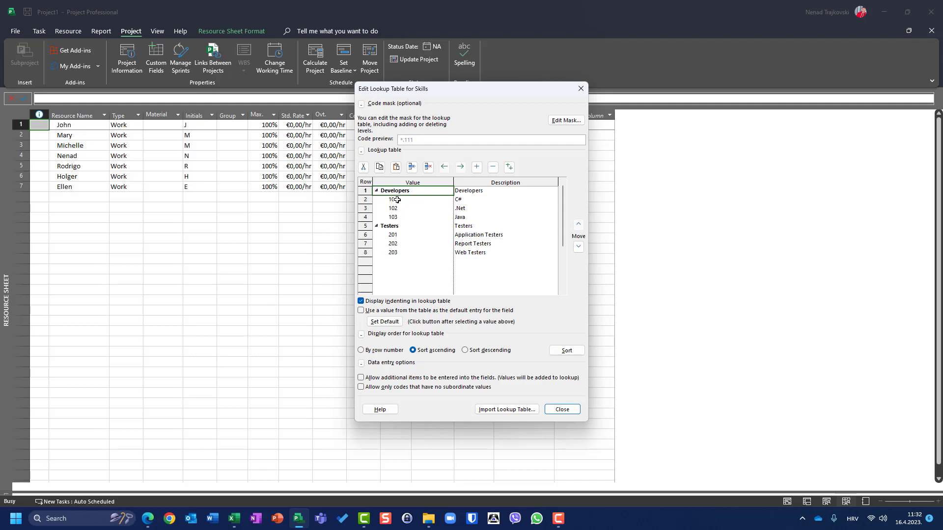
left_click(566, 120)
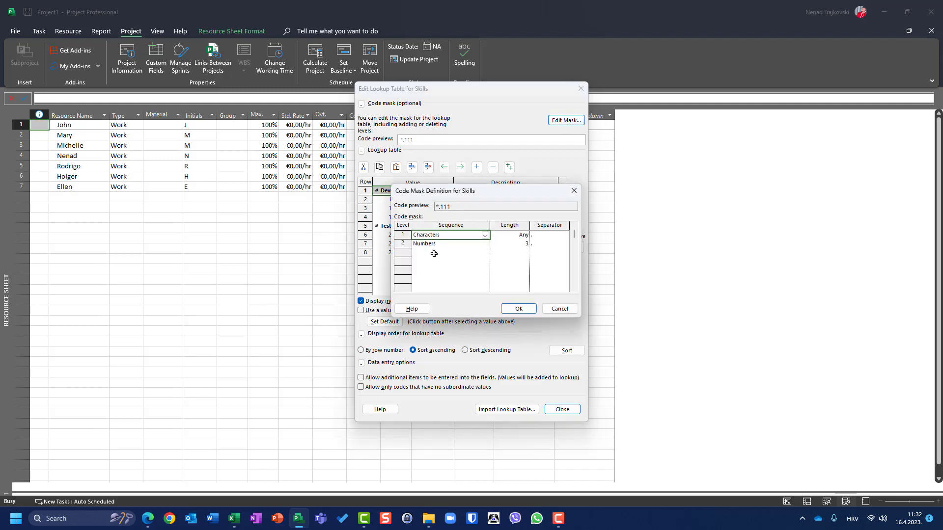
left_click(517, 308)
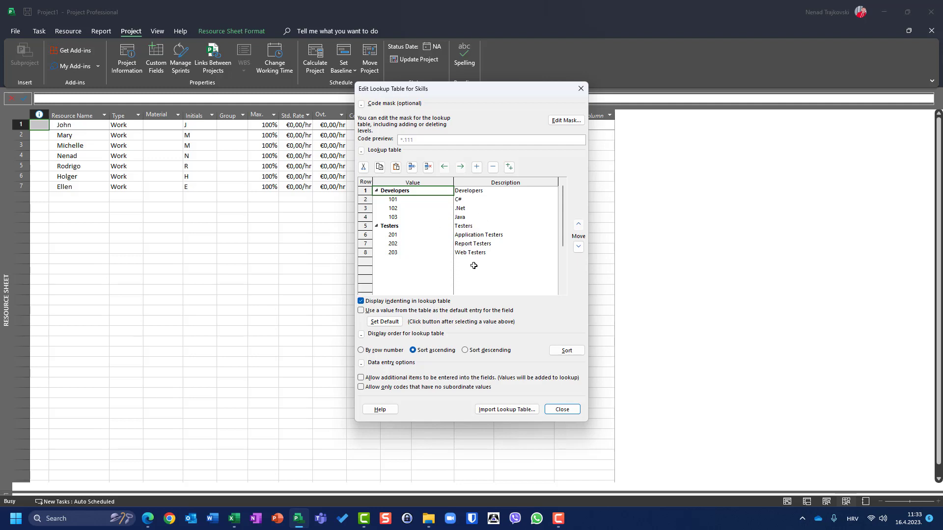
left_click(555, 410)
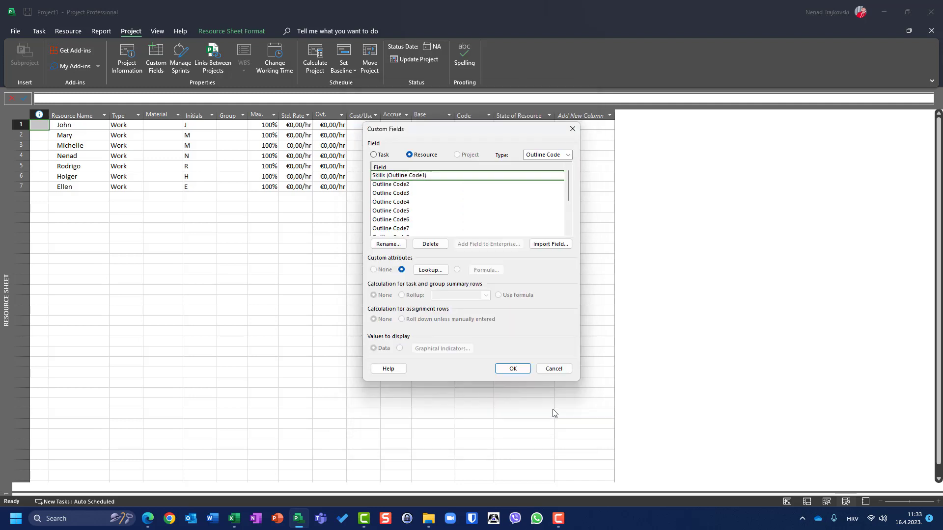
Step: Apply the custom fields and open the Entry table definition from More Tables
left_click(511, 369)
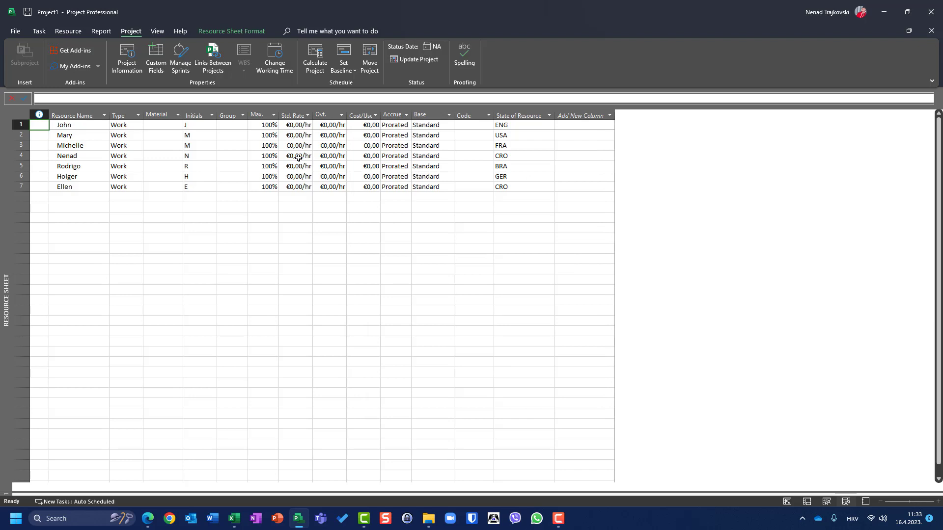
left_click(20, 115)
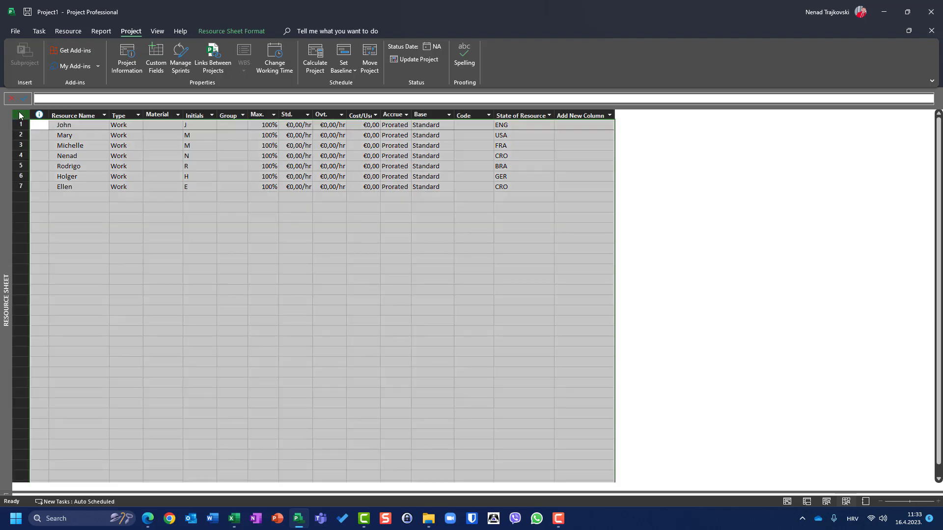
right_click(20, 115)
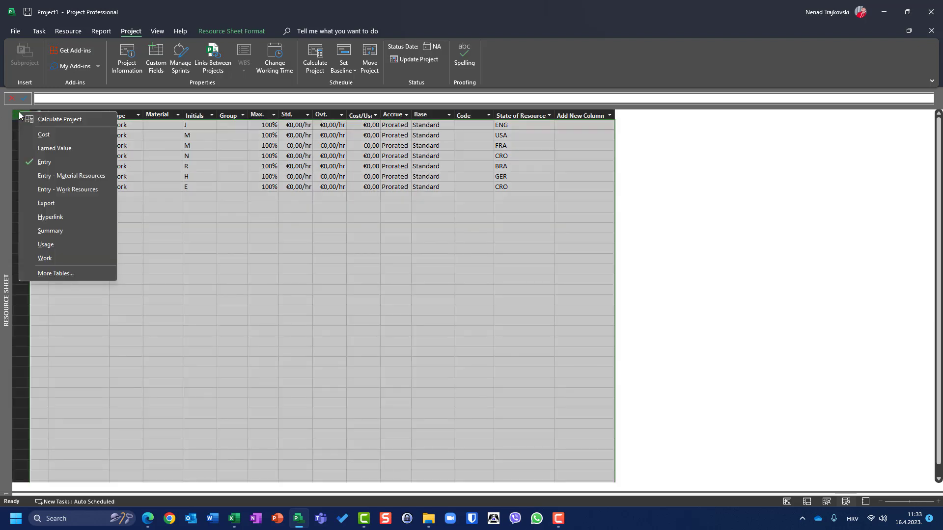
left_click(48, 273)
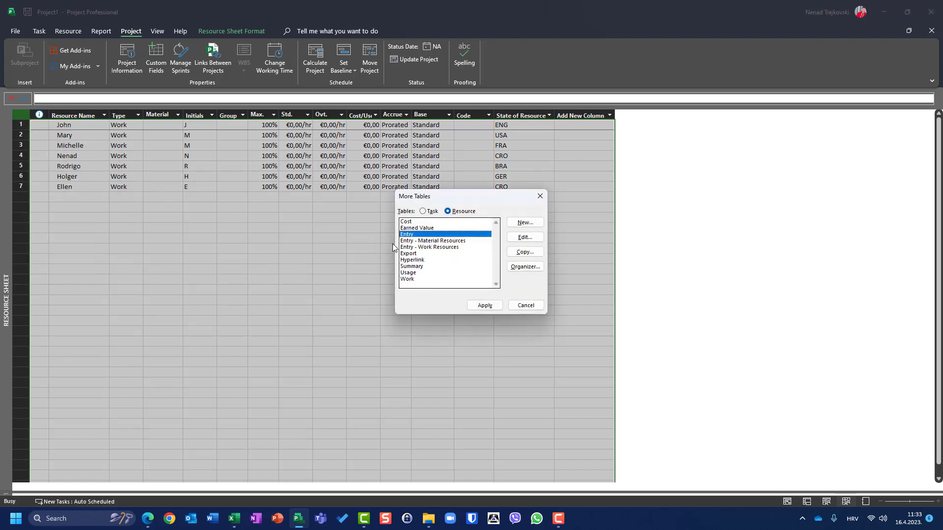
left_click(521, 236)
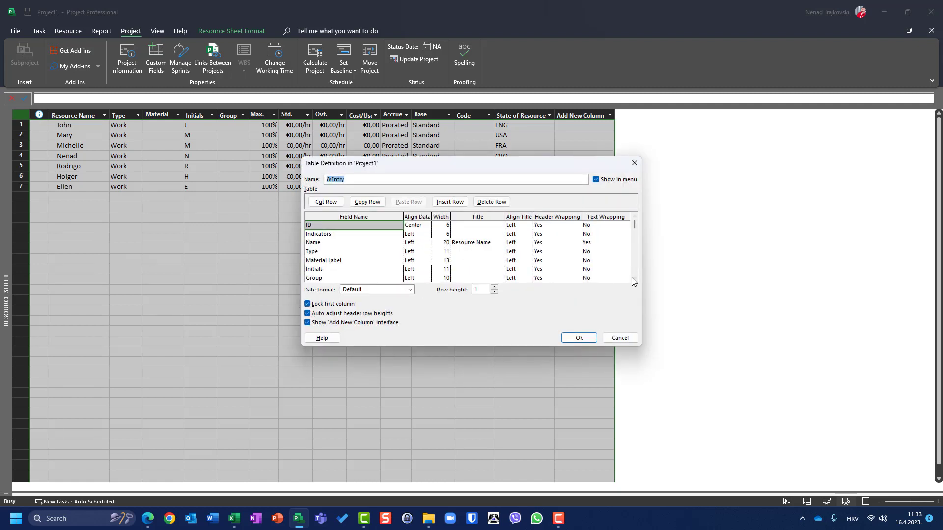
scroll(636, 276, "down", 3)
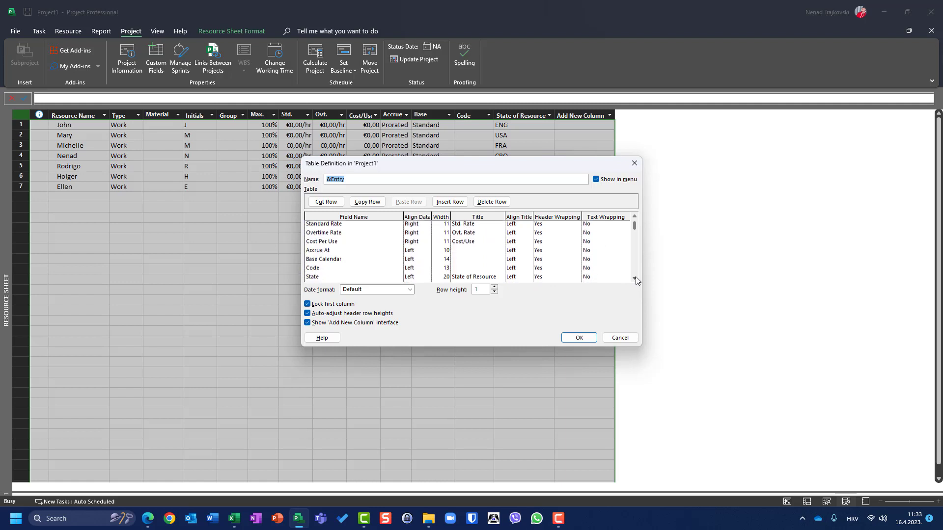
scroll(636, 276, "down", 3)
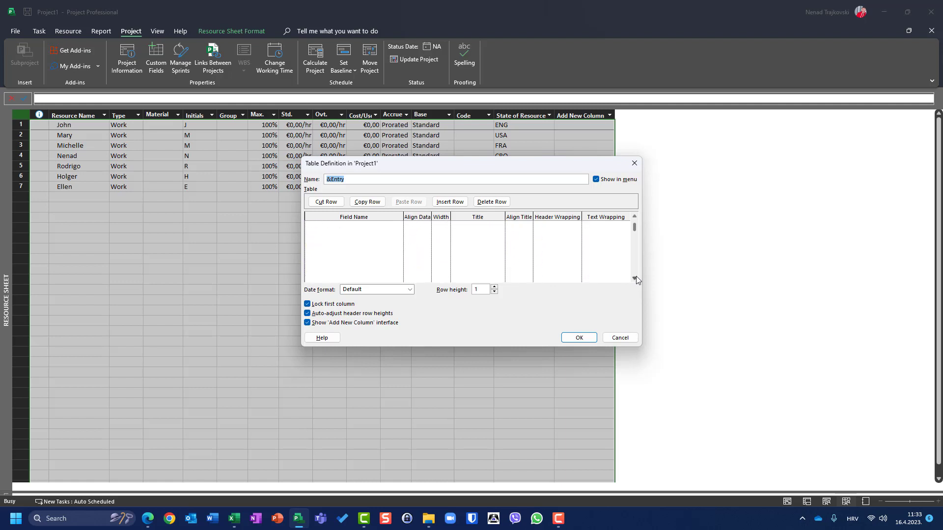
left_click(634, 219)
left_click(634, 219)
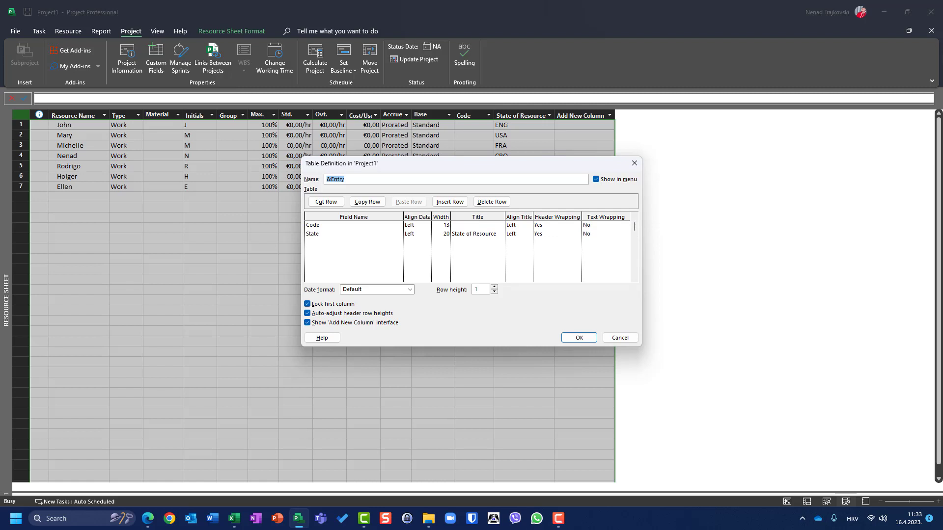
Step: Add a Skills field row titled Skills with left-aligned title, then save and apply the table
left_click(347, 241)
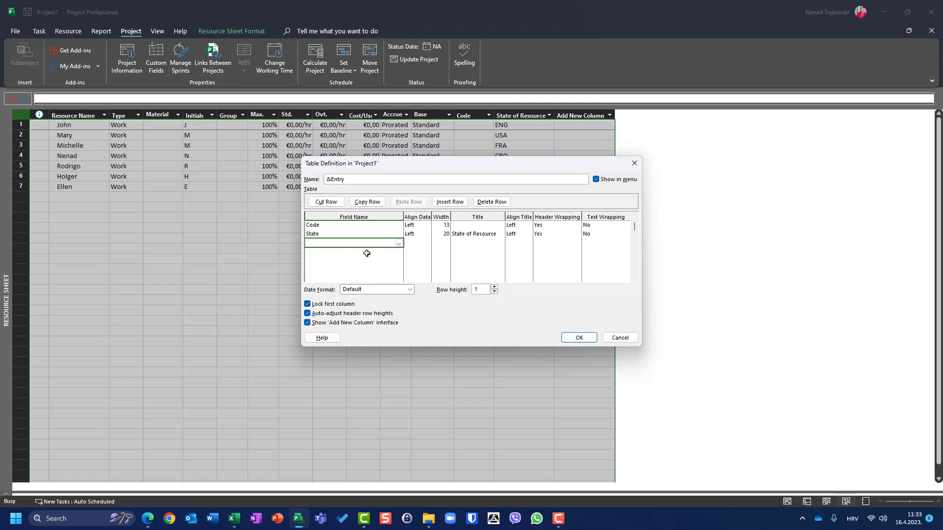
type("Skills")
left_click(413, 243)
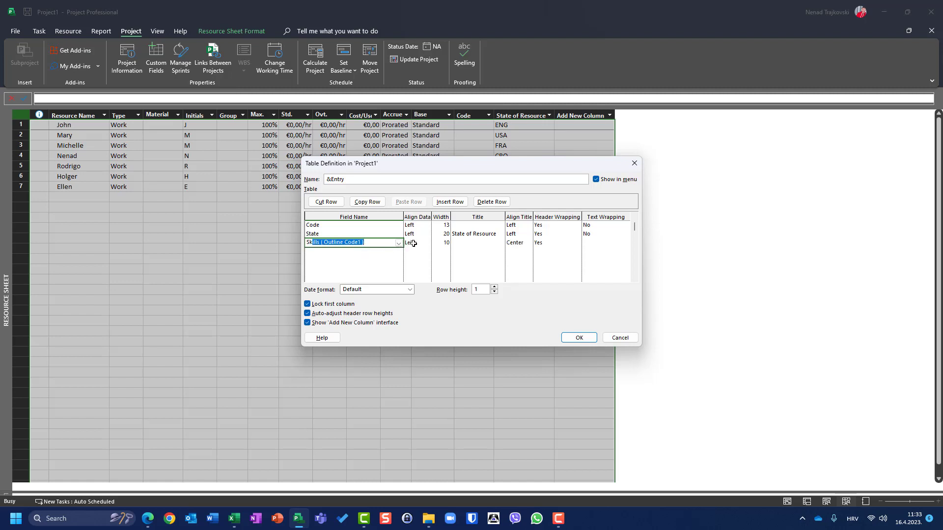
left_click(468, 244)
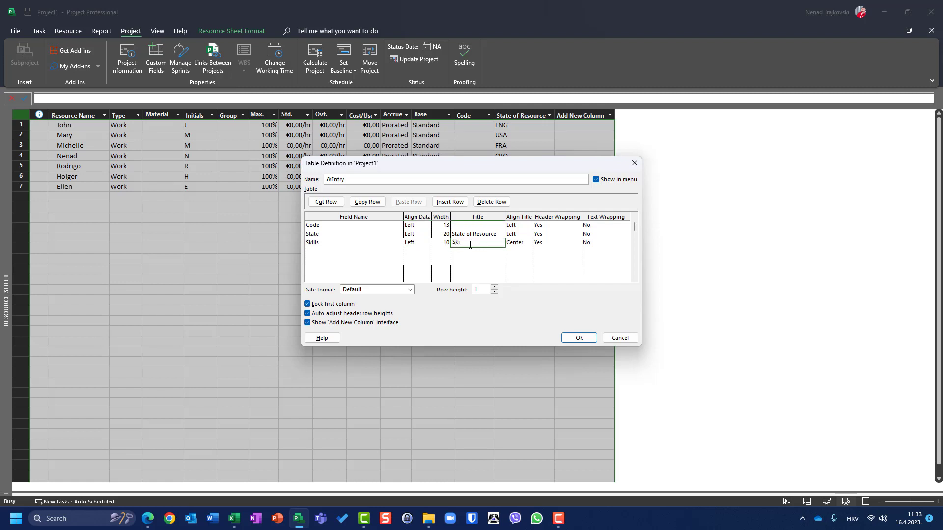
left_click(521, 245)
left_click(527, 244)
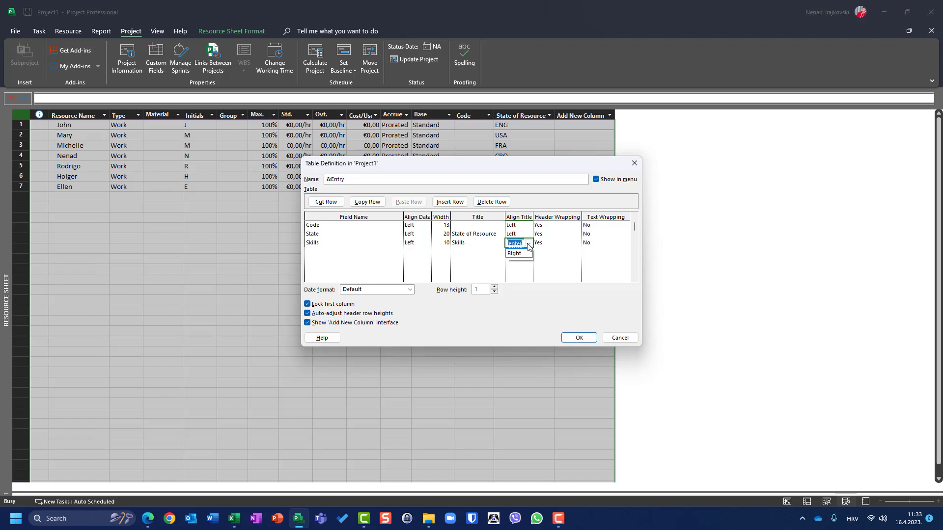
left_click(515, 250)
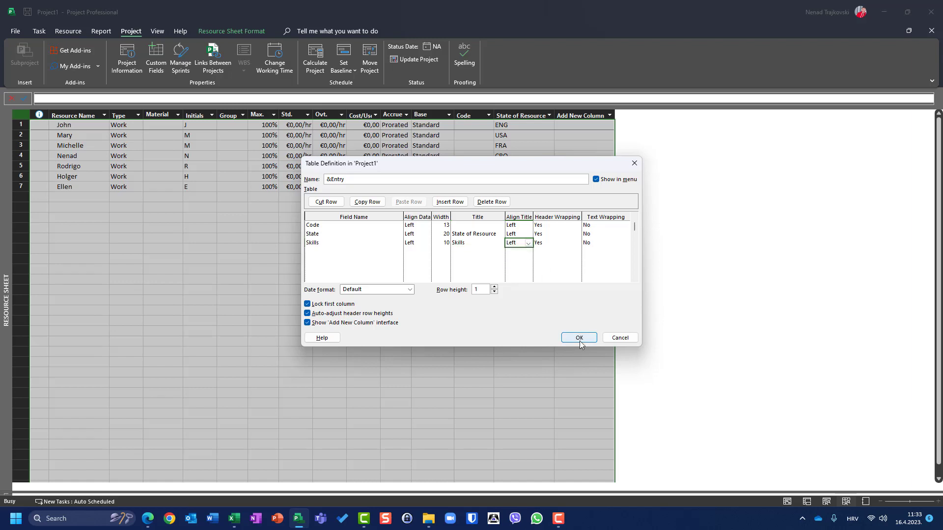
left_click(579, 339)
left_click(470, 304)
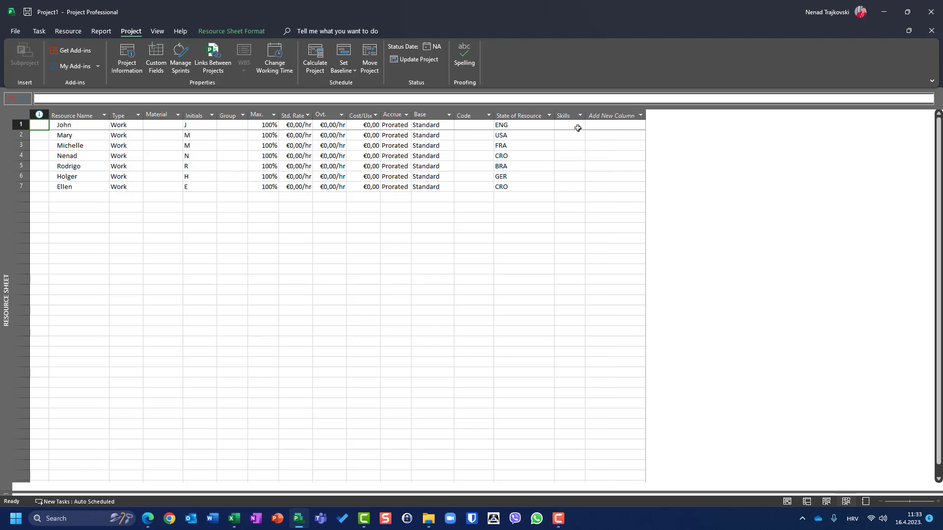
Step: Give the first resource the C# skill (Developers.101) and widen the Skills column
left_click(577, 128)
left_click(580, 127)
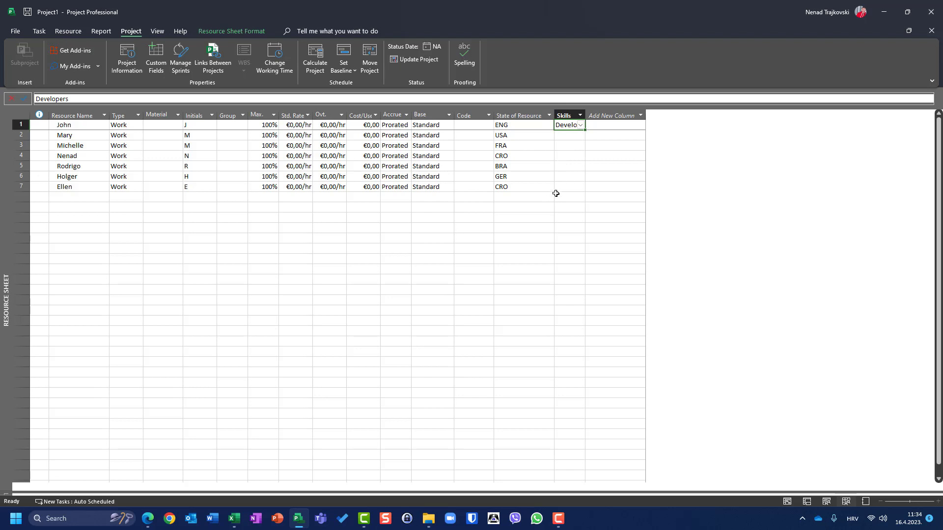
left_click(555, 195)
left_click(582, 125)
left_click(581, 125)
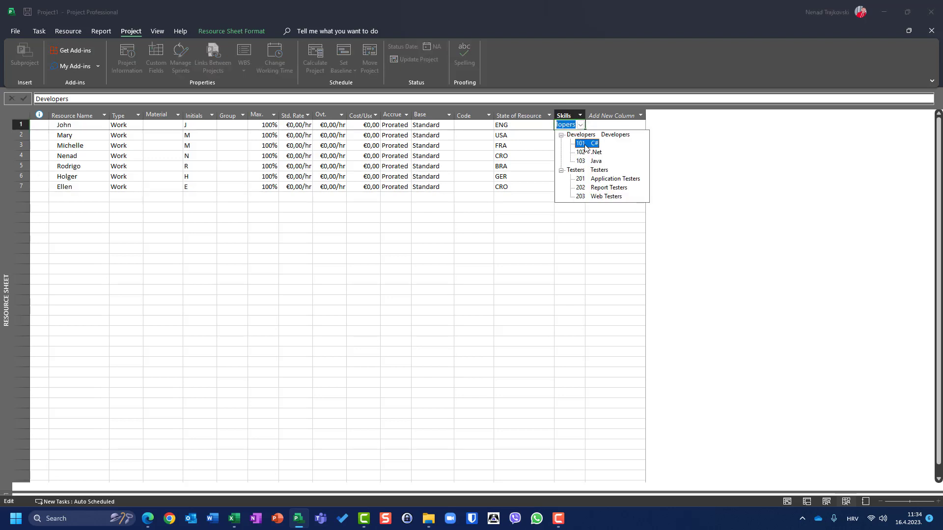
left_click(585, 146)
left_click(582, 126)
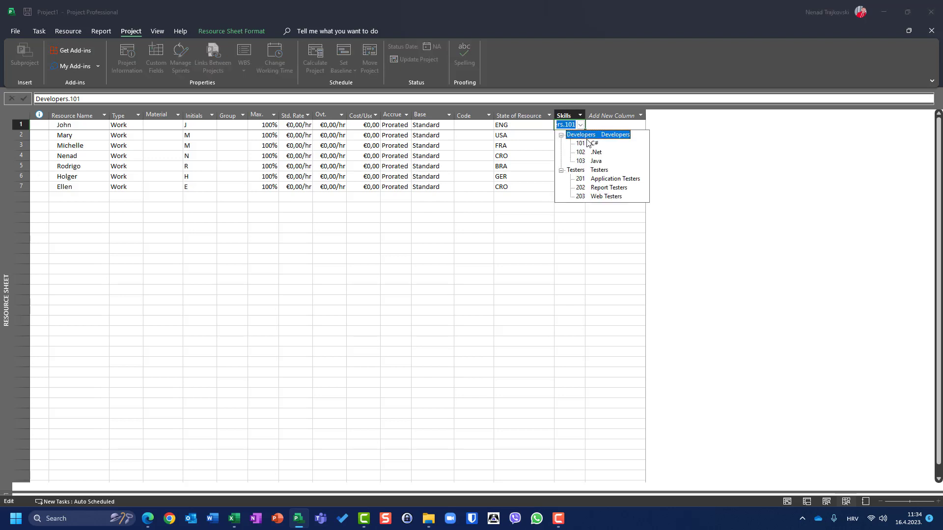
left_click(587, 142)
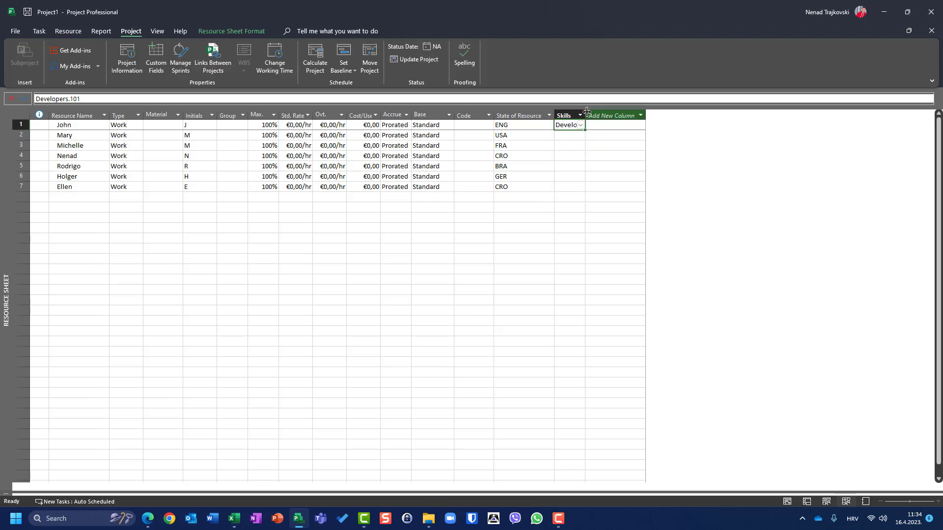
left_click_drag(587, 115, 620, 115)
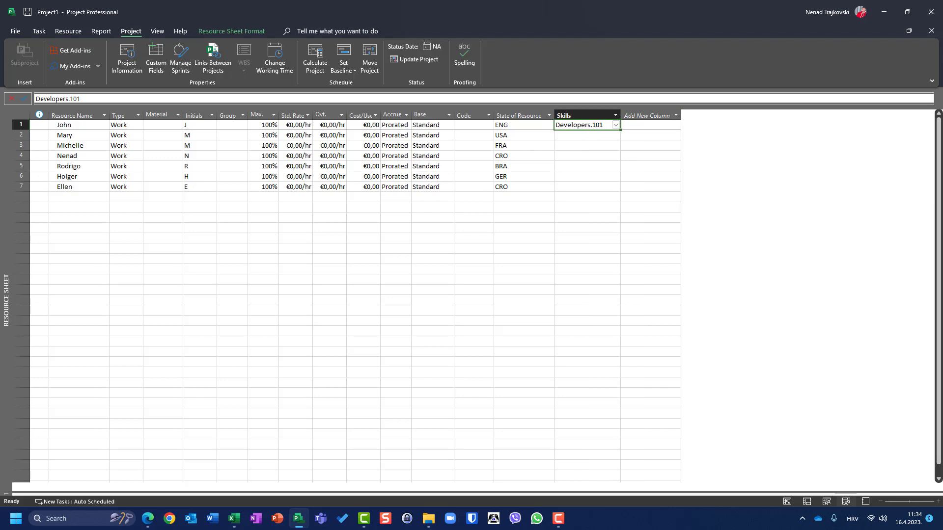
Step: Assign the .Net skill (Developers.102) to the second resource
left_click(604, 138)
left_click(615, 135)
left_click(596, 163)
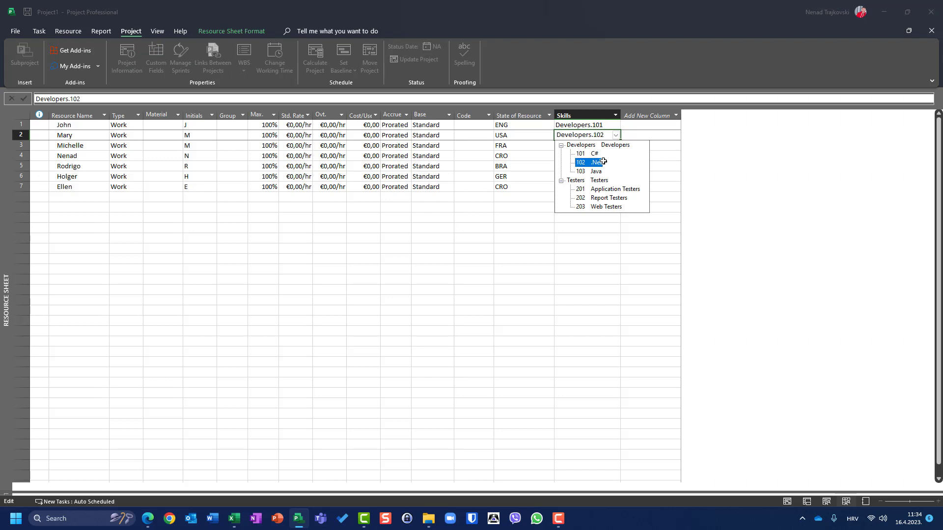
left_click(617, 137)
left_click(617, 134)
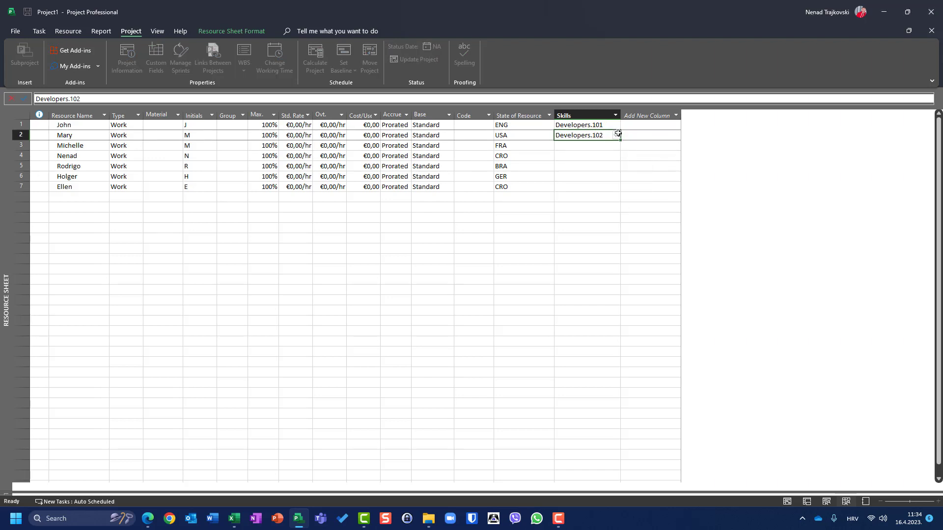
left_click(618, 134)
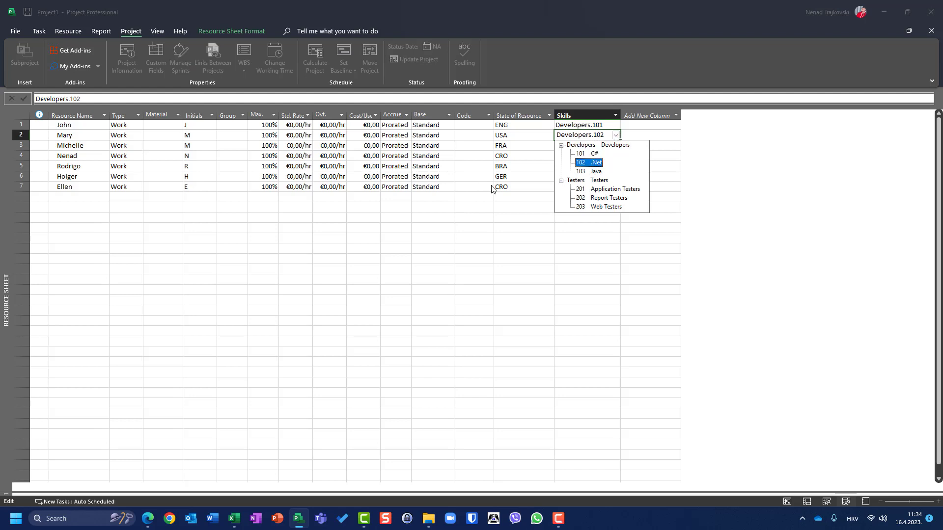
key("Escape")
Step: Assign Java to the third resource, Report Testers to the fourth and Web Testers to the fifth
left_click(618, 146)
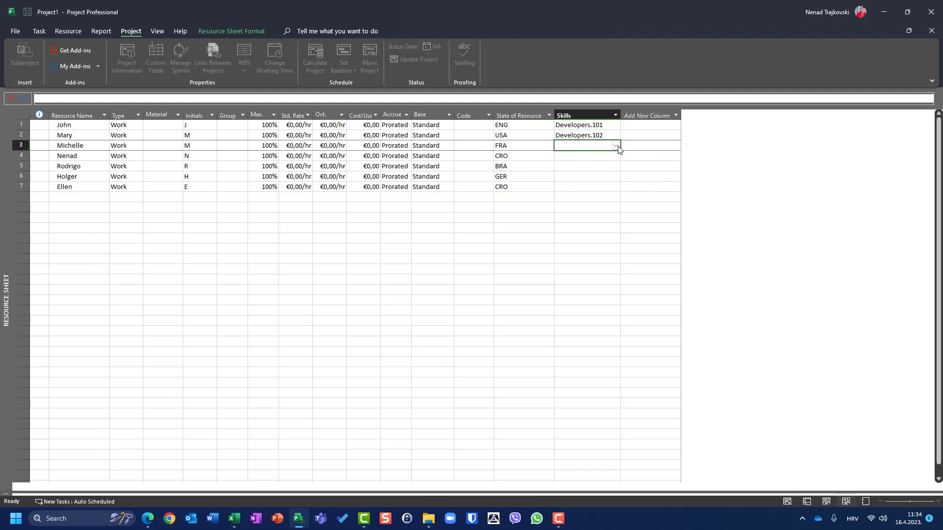
left_click(617, 147)
left_click(579, 189)
left_click(557, 209)
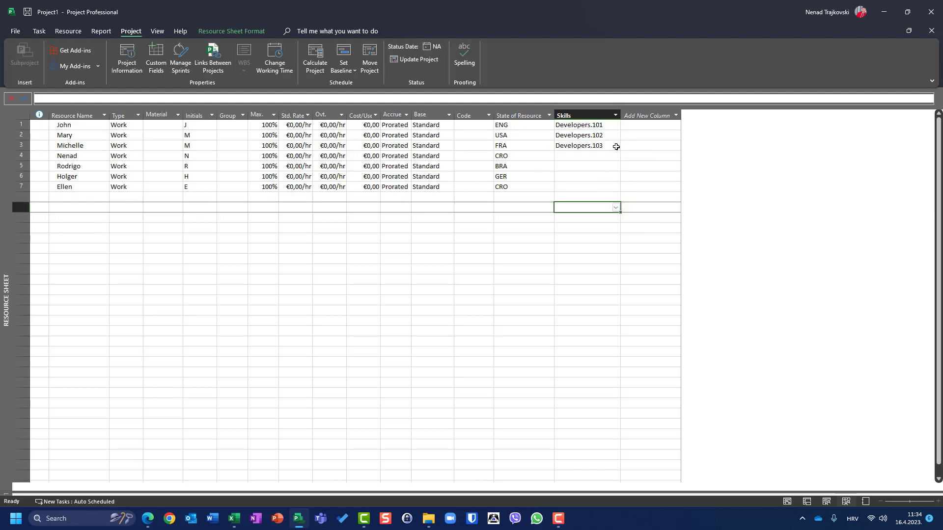
left_click(617, 156)
left_click(616, 156)
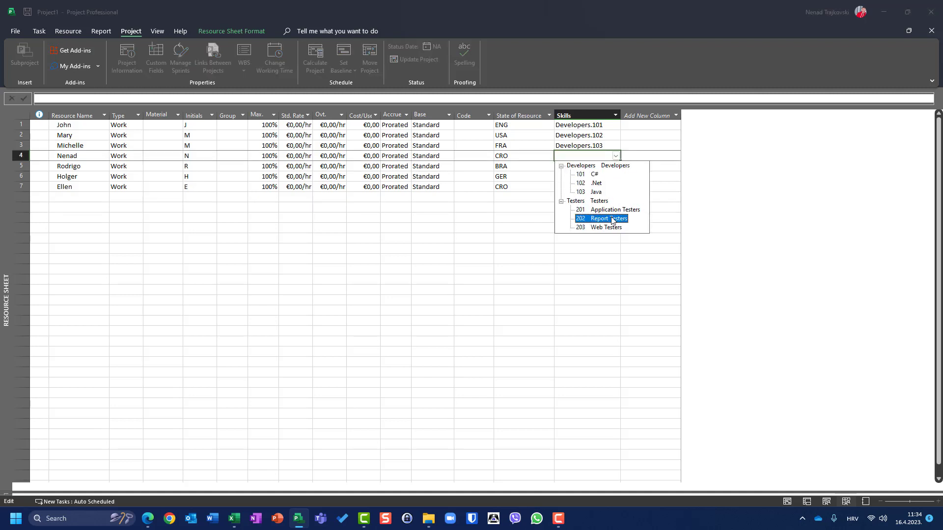
left_click(611, 218)
left_click(617, 168)
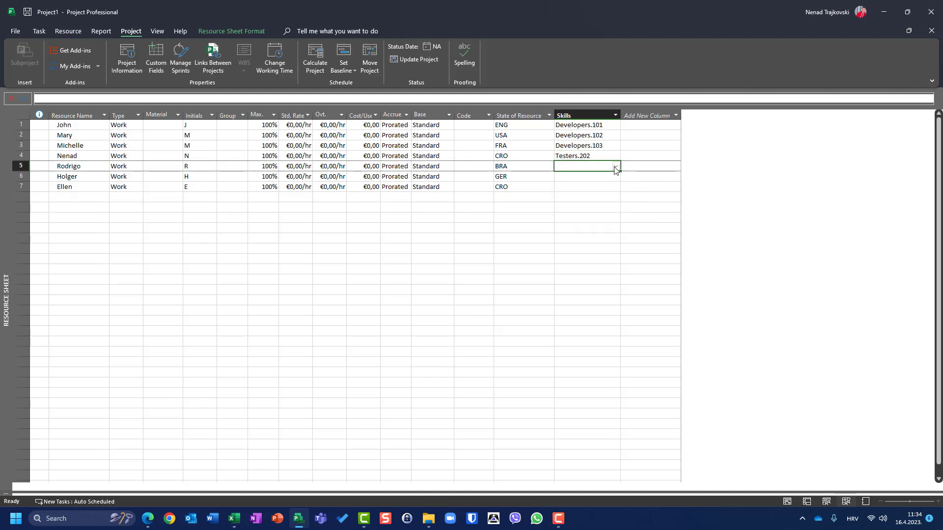
left_click(616, 168)
left_click(611, 239)
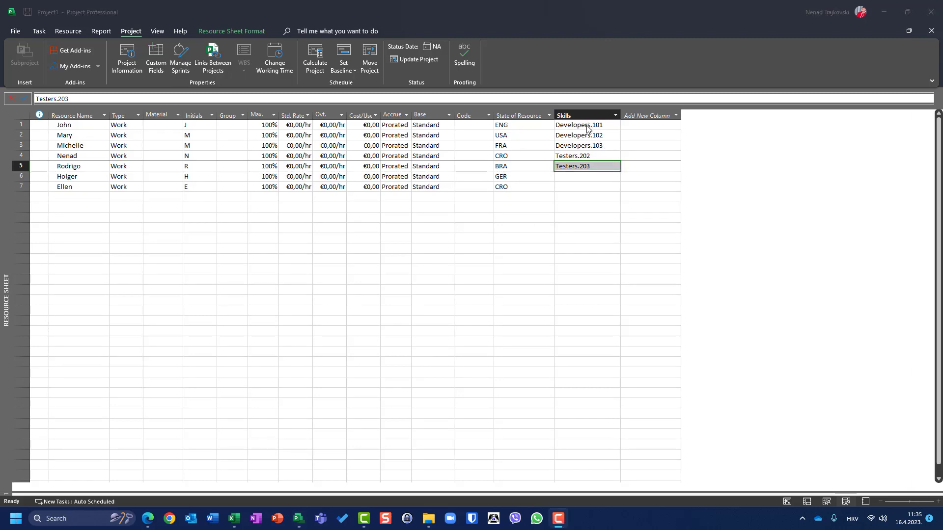
Step: Delete the Skills codes from all five resources and reopen the Skills lookup table via Custom Fields
left_click(587, 129)
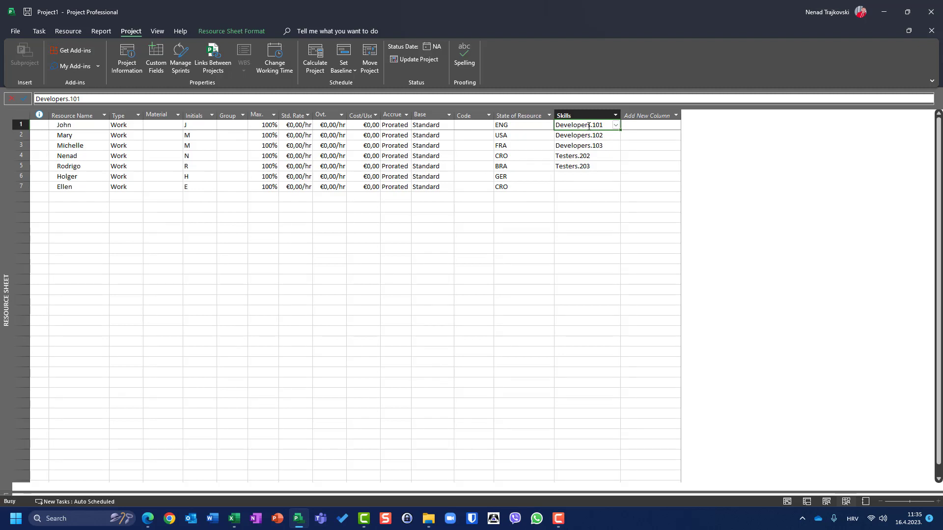
key("Delete")
key("Down")
key("Delete")
key("Down")
key("Delete")
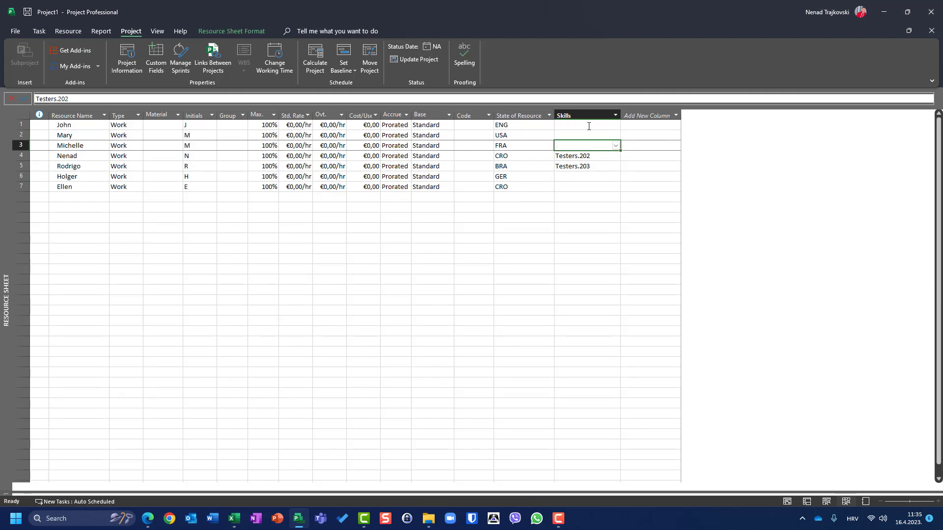
key("Down")
key("Delete")
key("Down")
key("Delete")
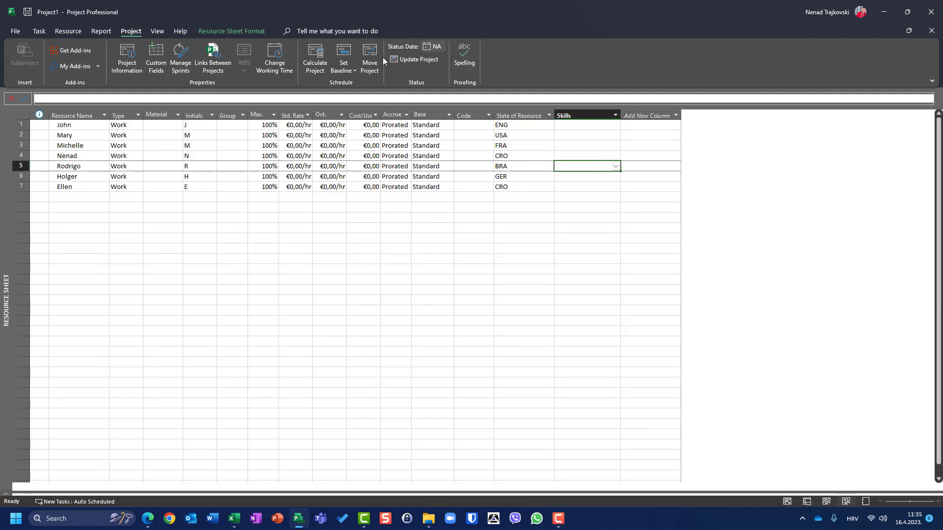
left_click(156, 58)
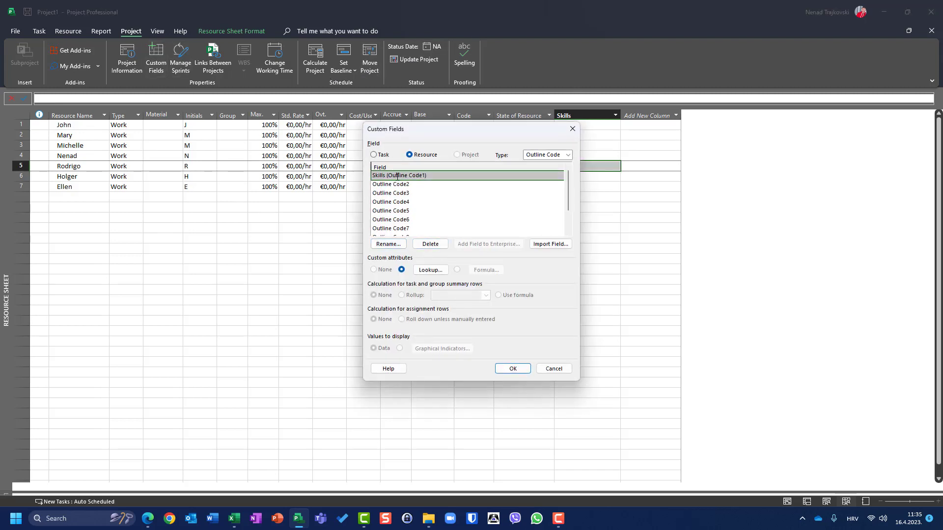
left_click(431, 270)
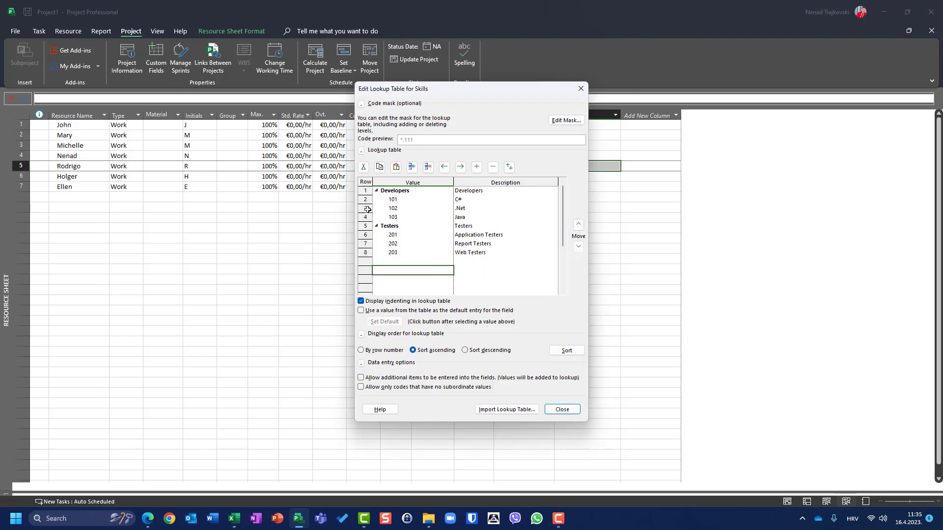
Step: Change the code mask's level 2 to Characters of Any length, so it previews as *.*
left_click(566, 123)
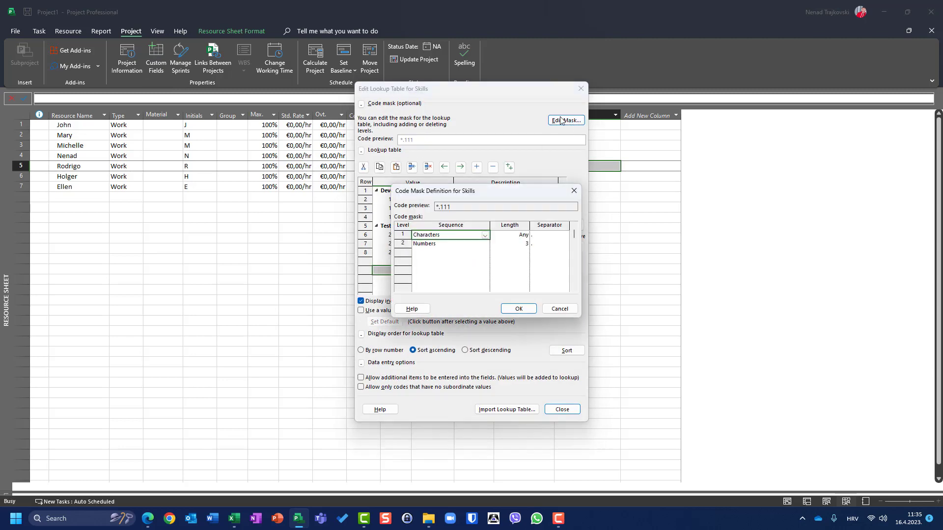
left_click(439, 245)
left_click(485, 245)
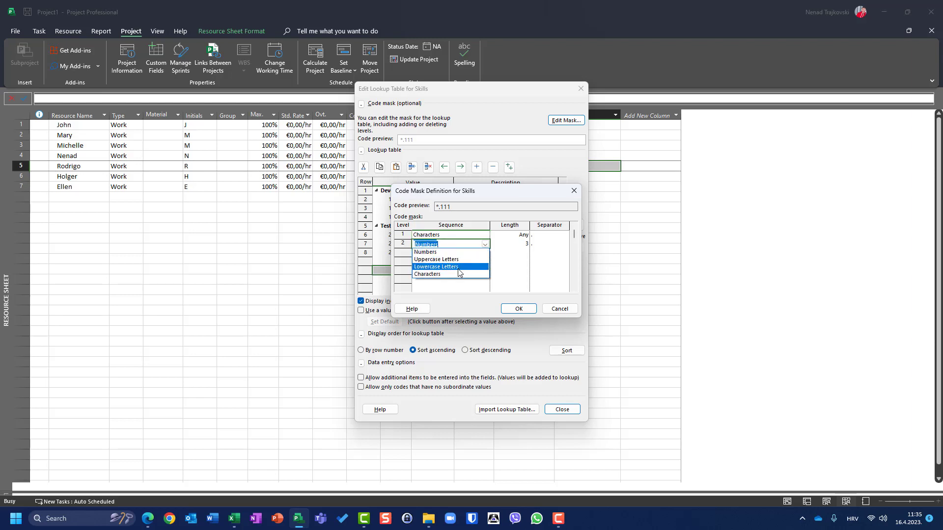
left_click(458, 273)
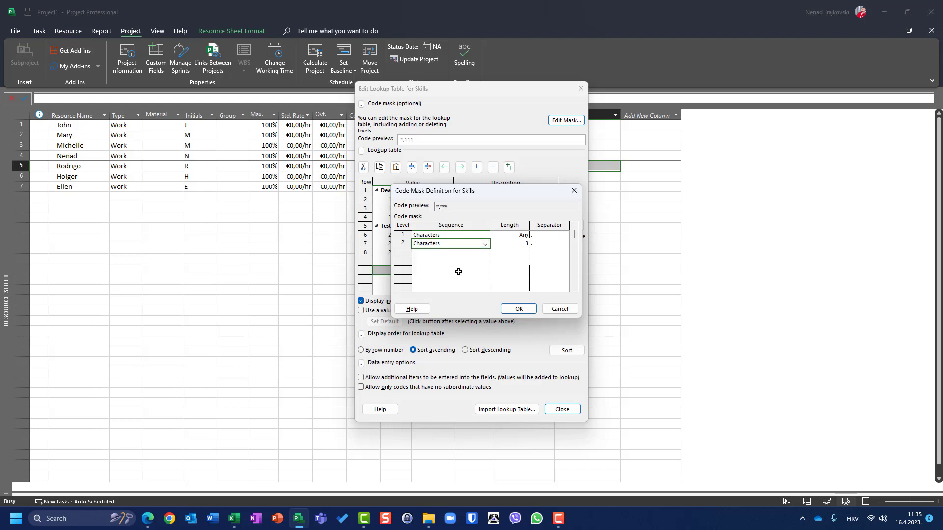
left_click(506, 246)
left_click(524, 245)
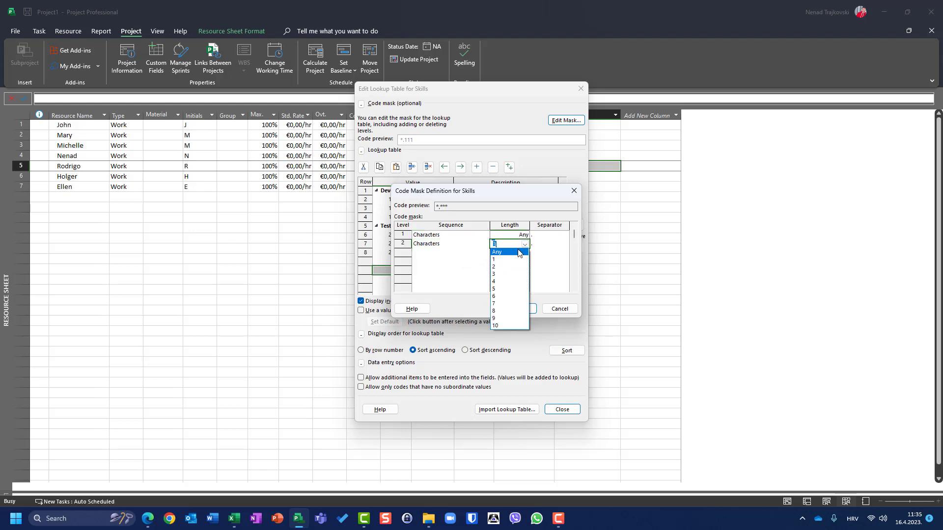
left_click(511, 252)
left_click(519, 309)
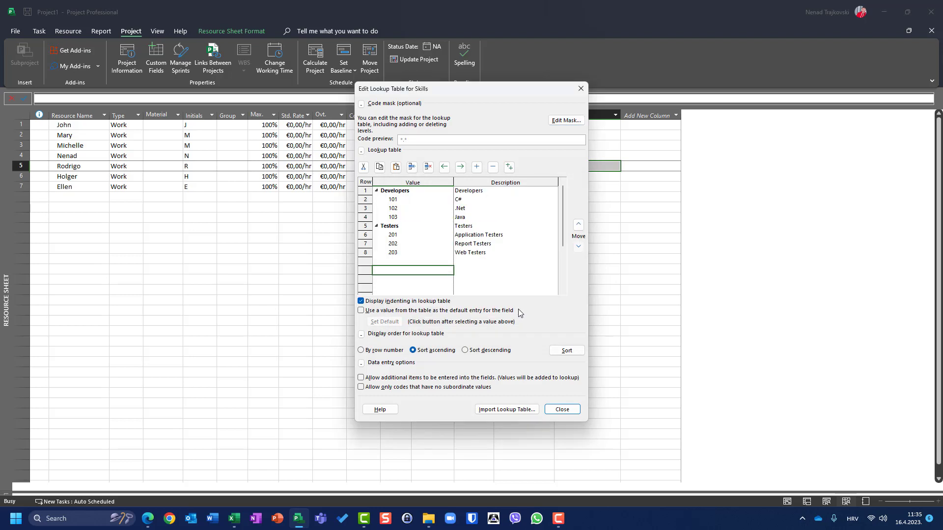
Step: Replace the Developers lookup codes 101–103 with C#, .Net and Java
left_click(392, 200)
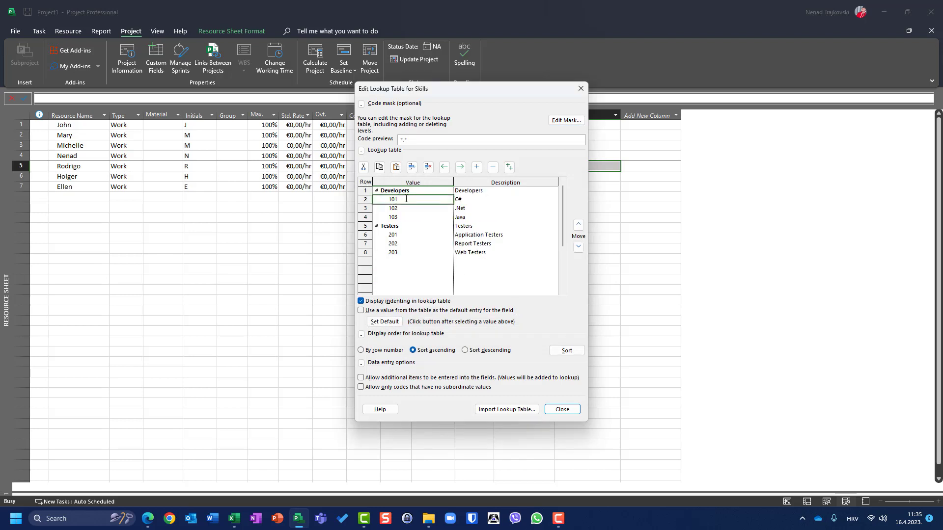
type("C")
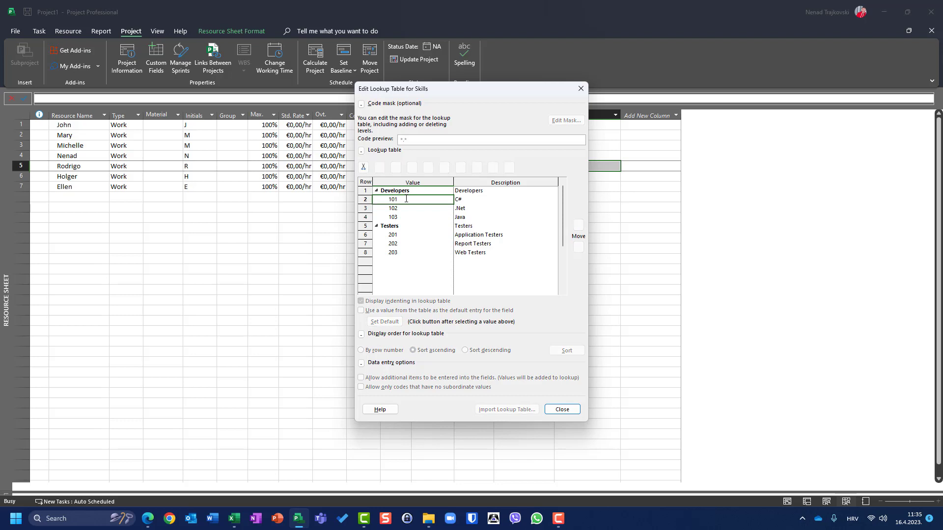
key("Return")
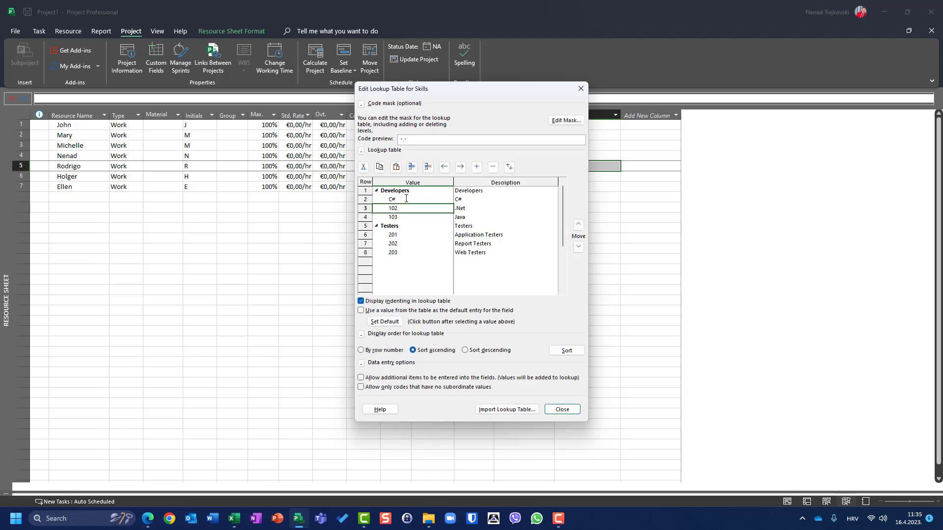
type(".Net")
key("Return")
type("Java")
key("Return")
key("Return")
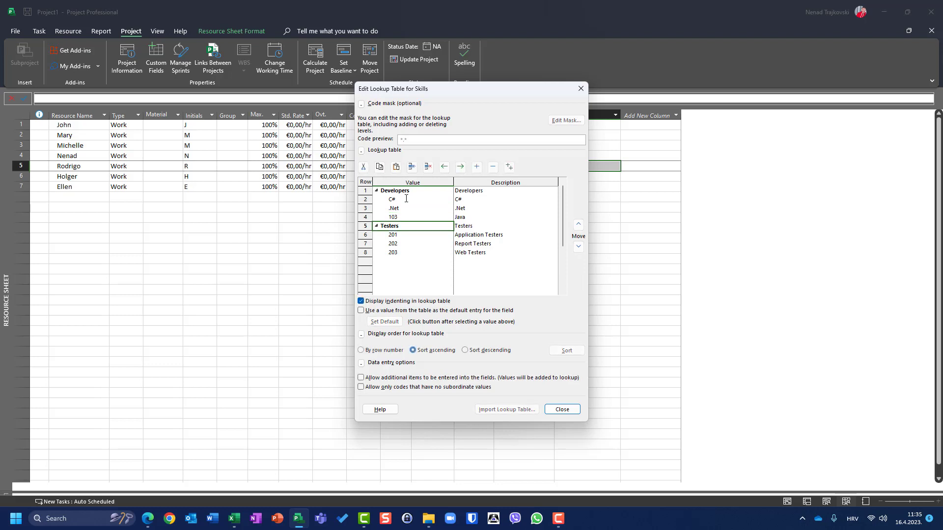
Step: Replace the Testers codes with Application, Report and Web, then close the lookup editor
type("Application")
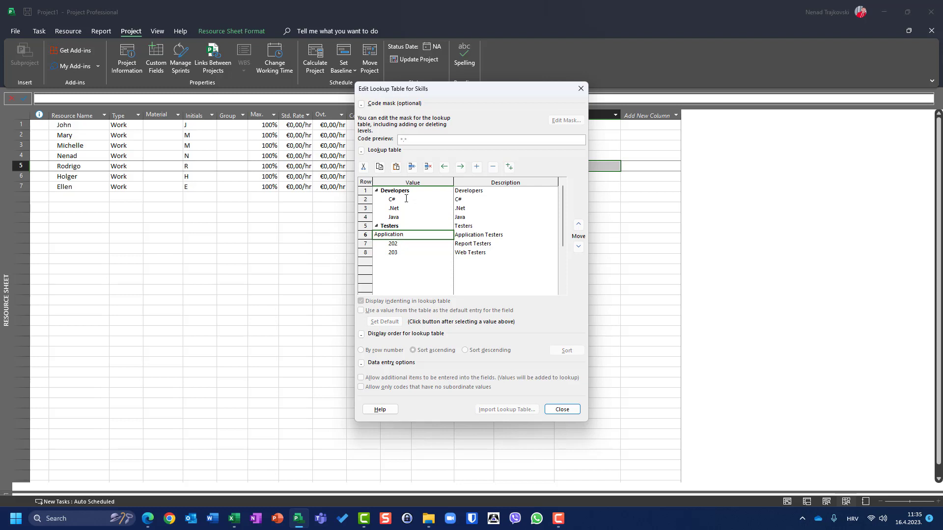
key("Return")
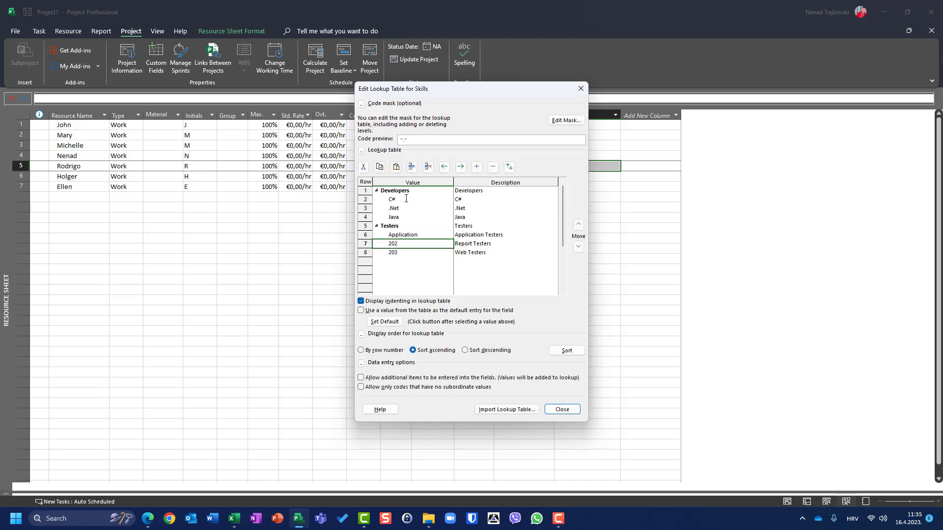
type("Report")
key("Return")
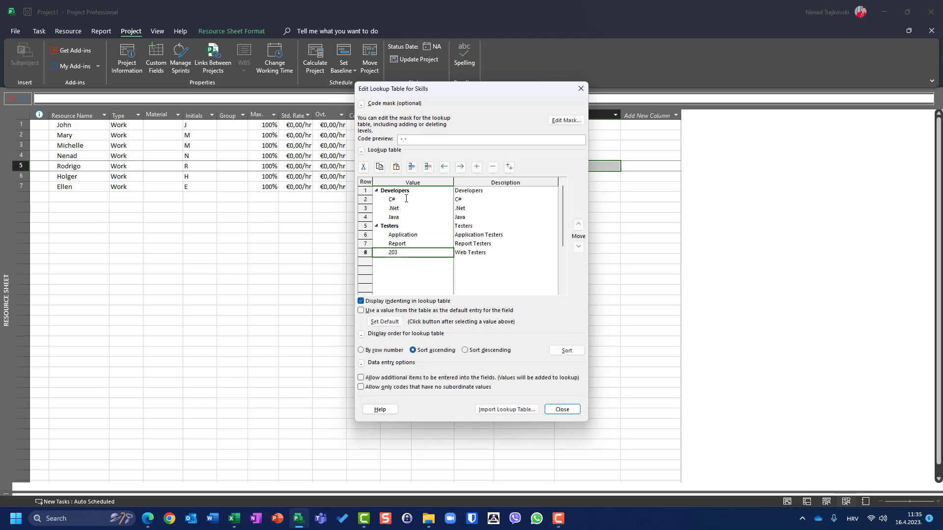
type("Web")
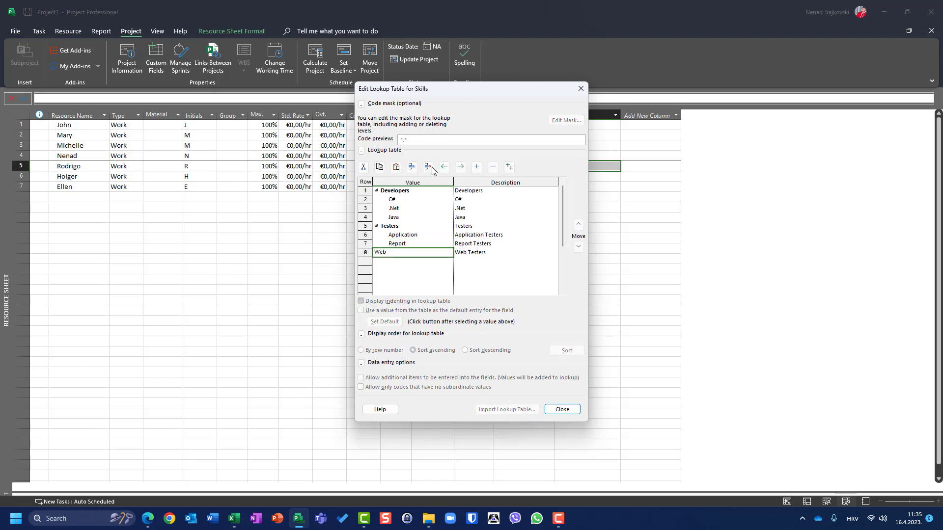
left_click(420, 279)
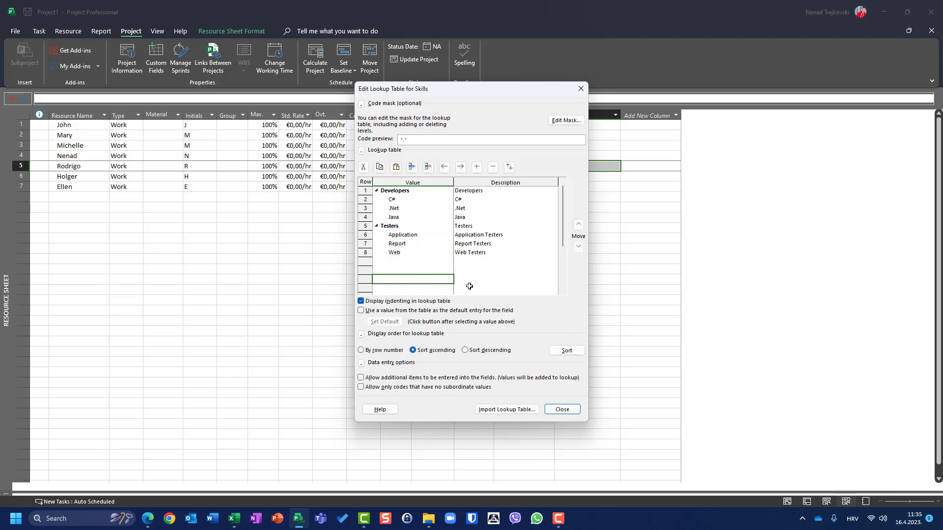
left_click(562, 407)
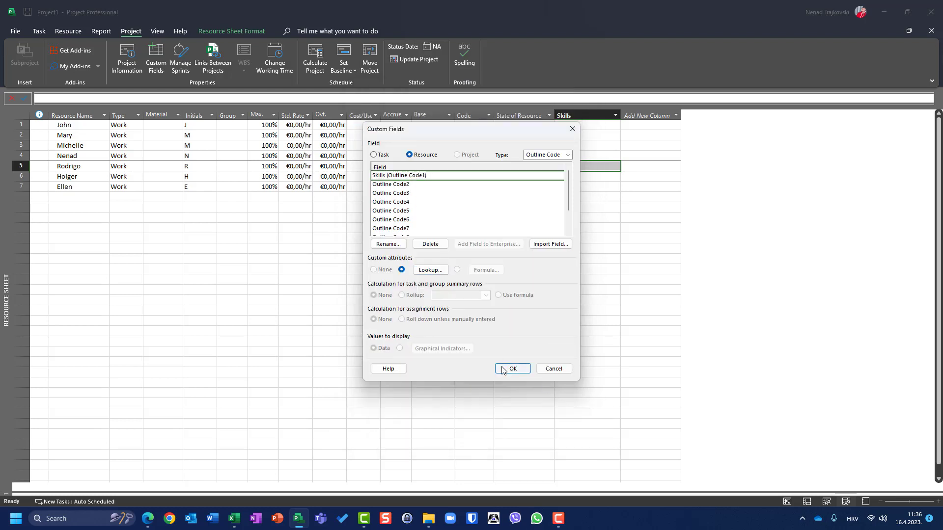
Step: Confirm Custom Fields and give resources 1–3 Skills Developers..Net, Developers.C# and Developers.Java
left_click(512, 369)
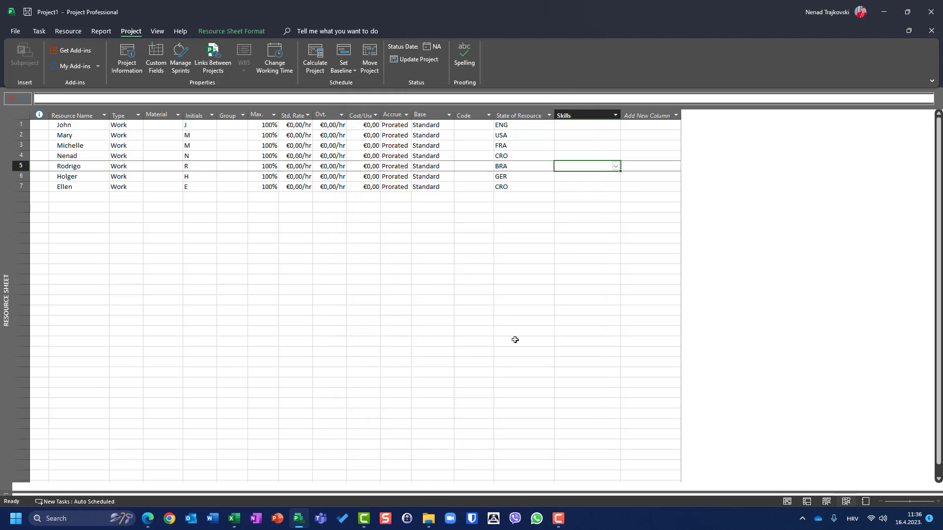
left_click(617, 126)
left_click(617, 125)
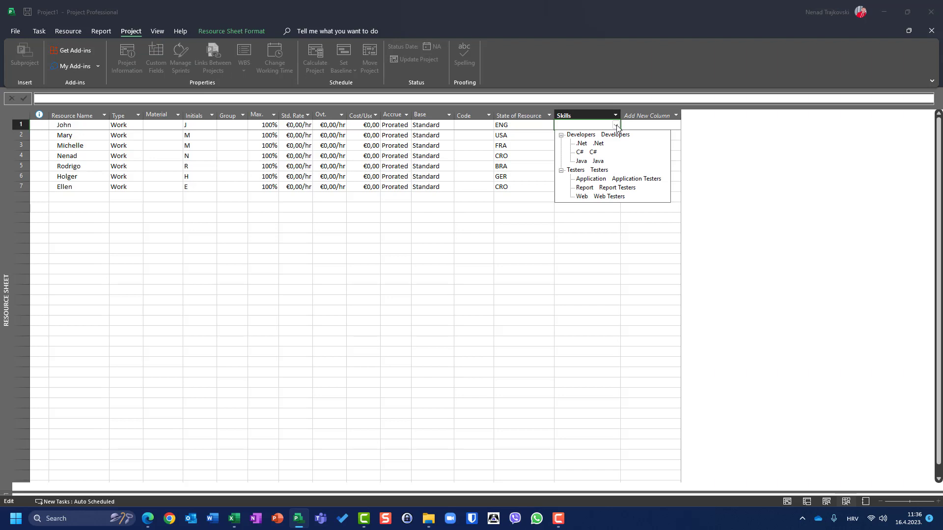
left_click(602, 143)
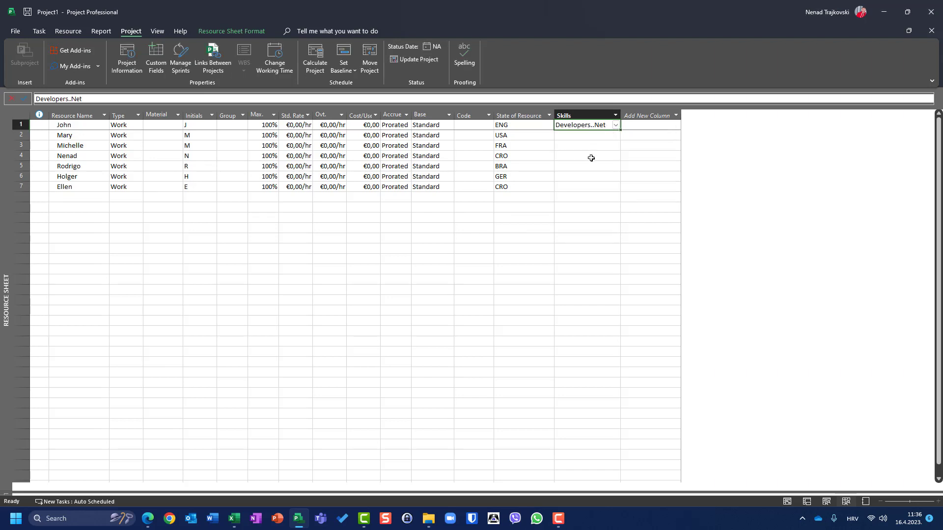
left_click(603, 135)
left_click(616, 136)
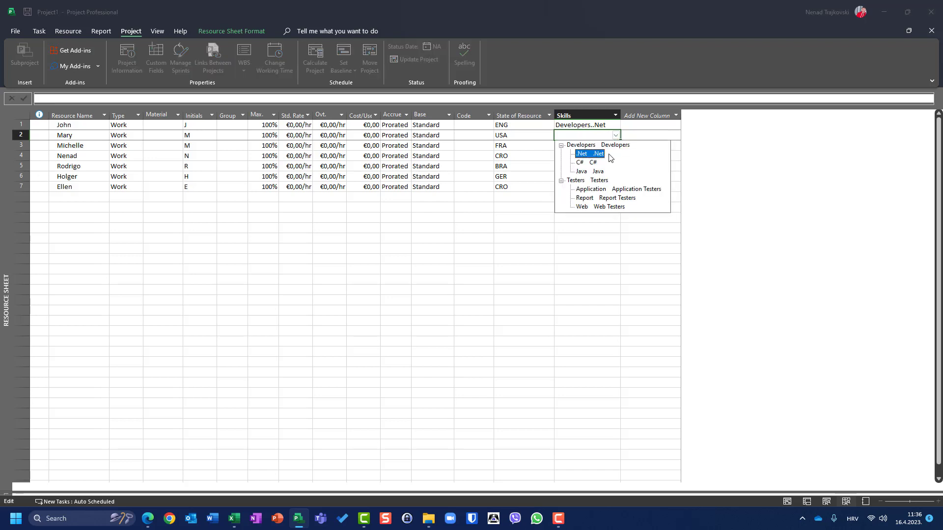
left_click(595, 163)
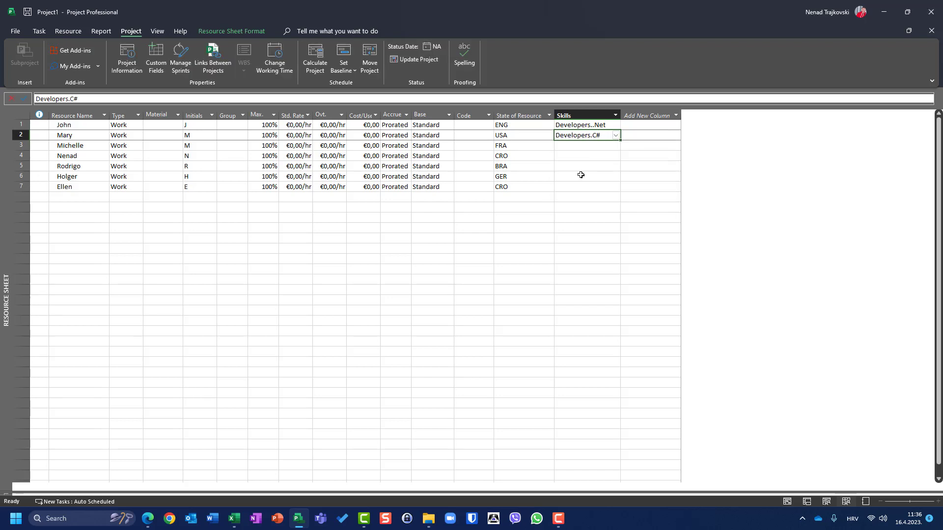
left_click(614, 145)
left_click(616, 145)
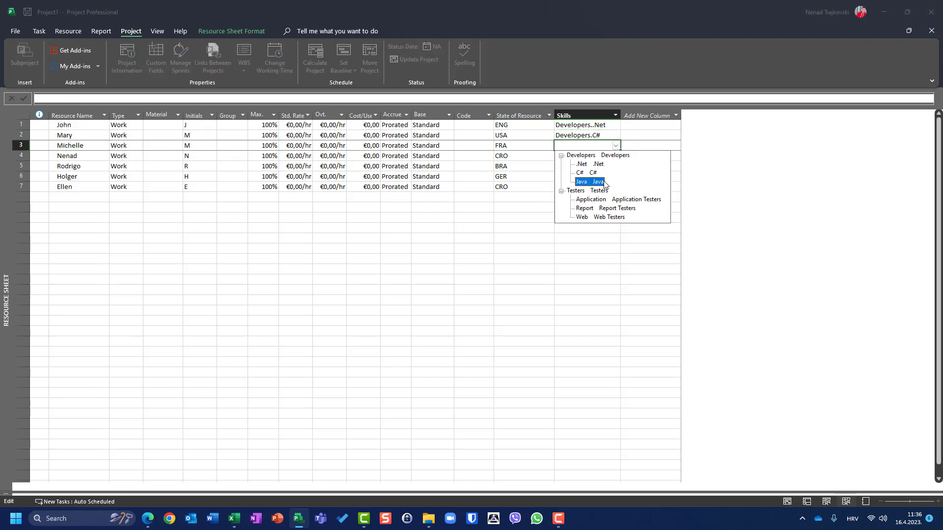
left_click(597, 181)
Step: Give resources 4–6 Skills Testers.Application, Testers.Report and Testers.Web
left_click(618, 156)
left_click(618, 157)
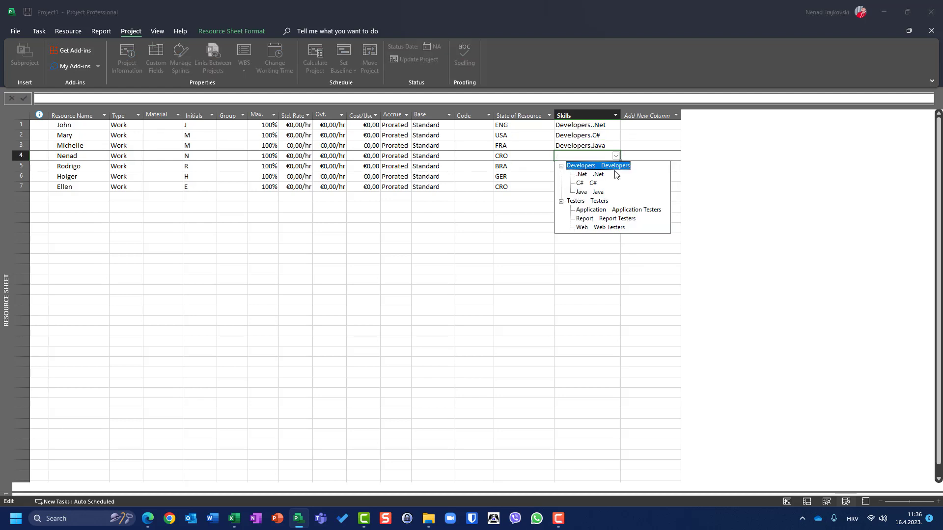
left_click(609, 208)
left_click(618, 167)
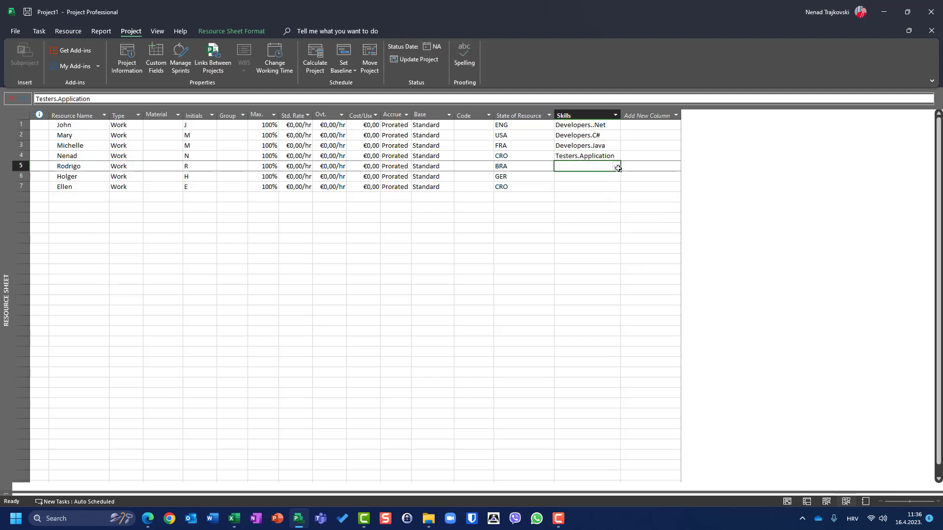
left_click(616, 166)
left_click(617, 229)
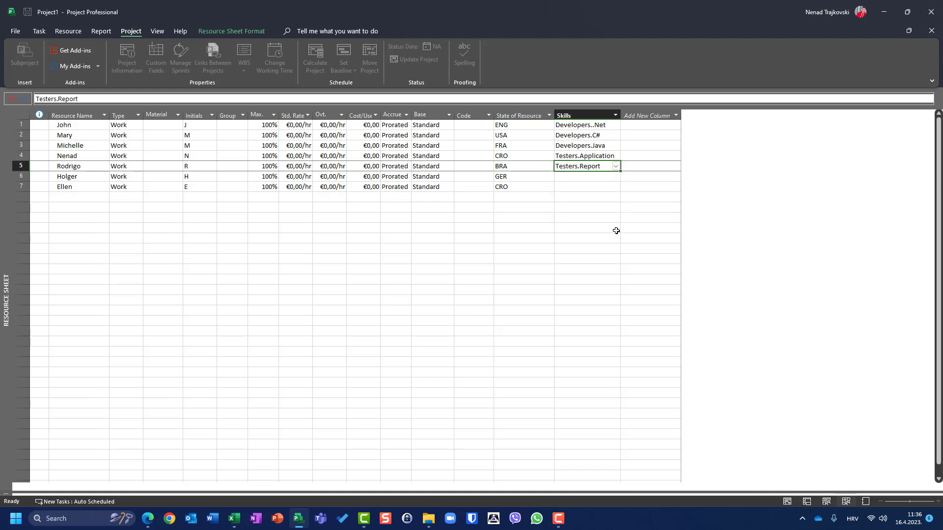
left_click(617, 178)
left_click(617, 178)
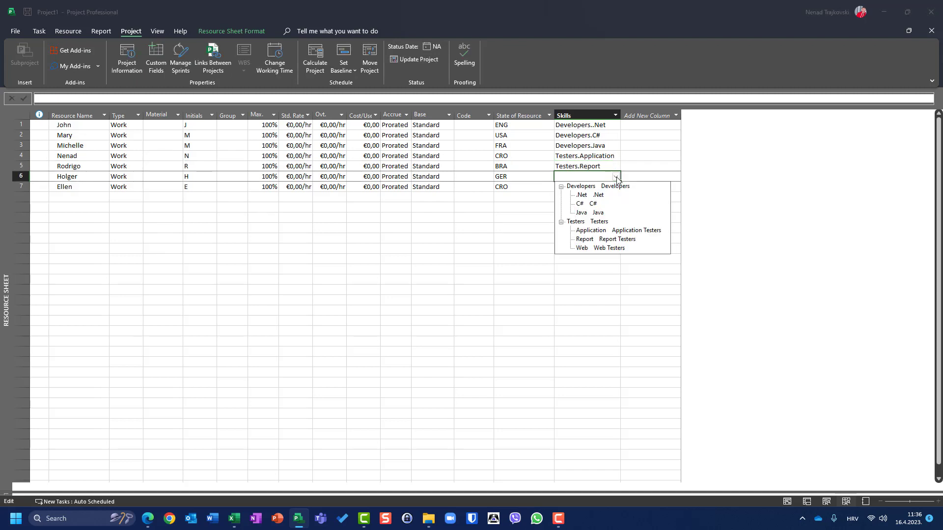
left_click(609, 248)
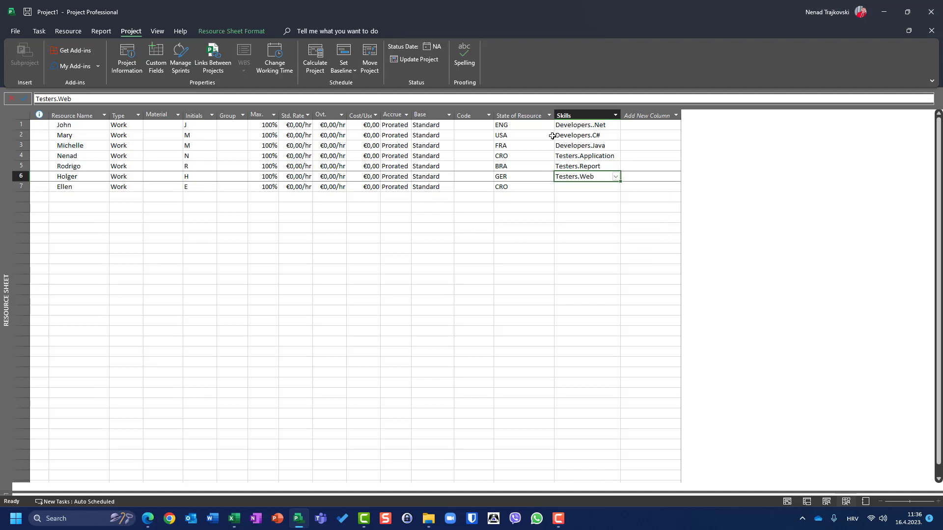
left_click(156, 62)
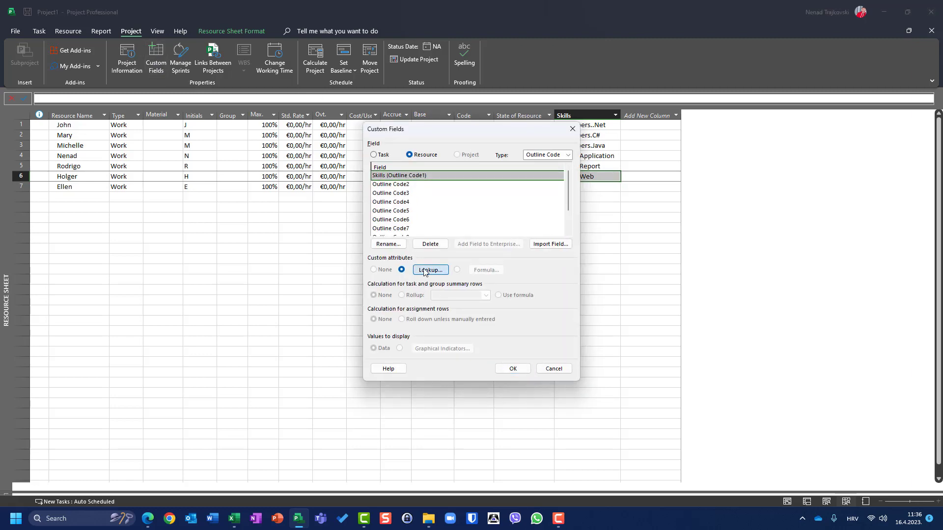
left_click(425, 271)
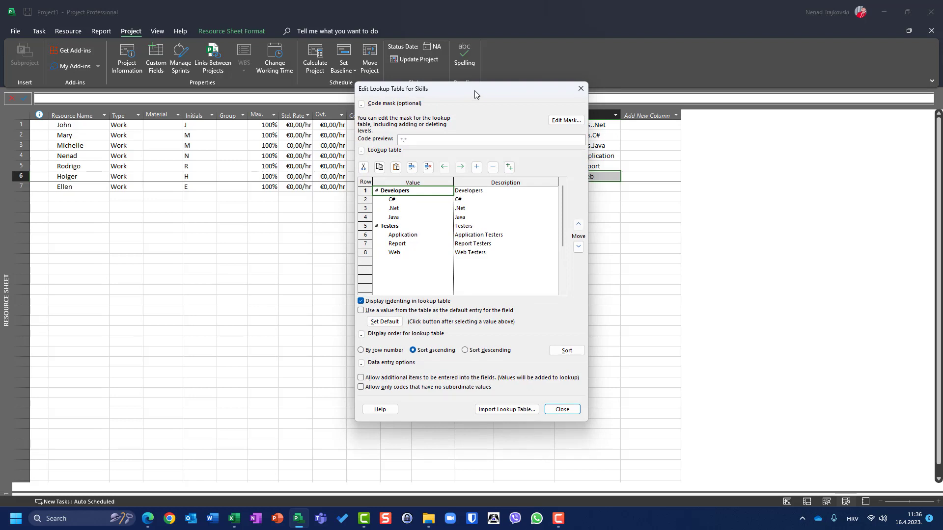
left_click_drag(474, 91, 304, 132)
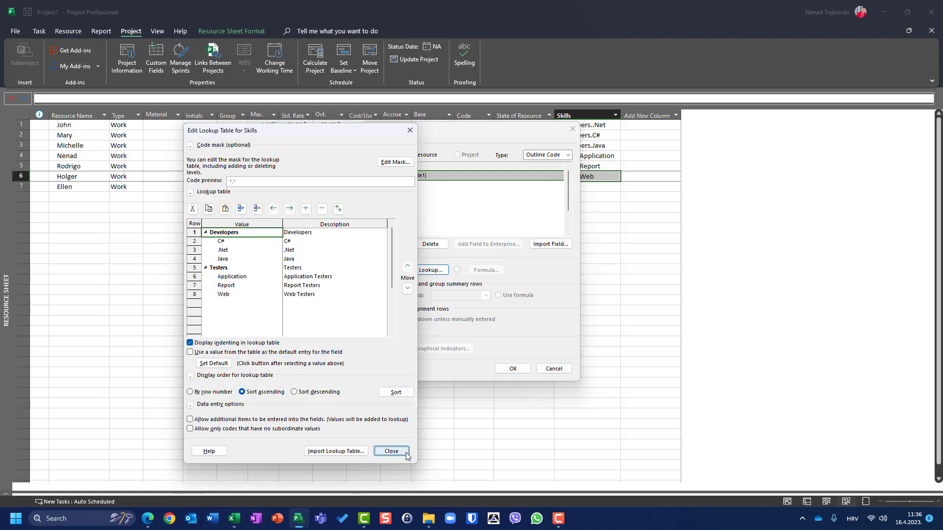
left_click(391, 450)
left_click(464, 284)
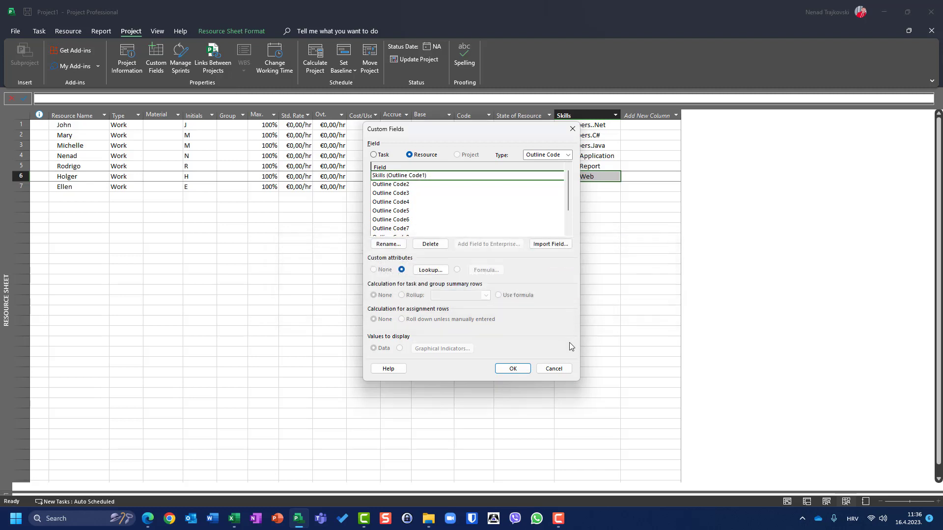
left_click(553, 369)
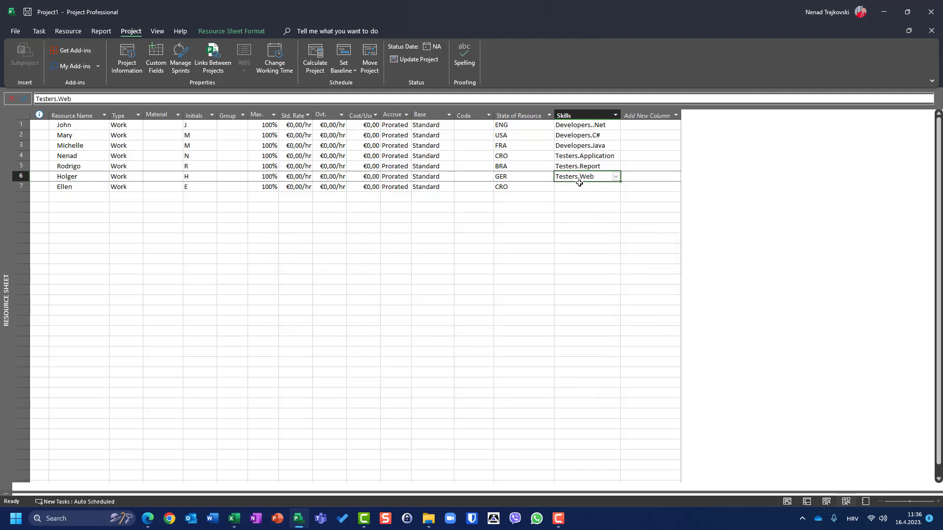
Step: Check row 4's Testers.Application Skills value, then bring up the Custom Fields dialog
left_click(586, 156)
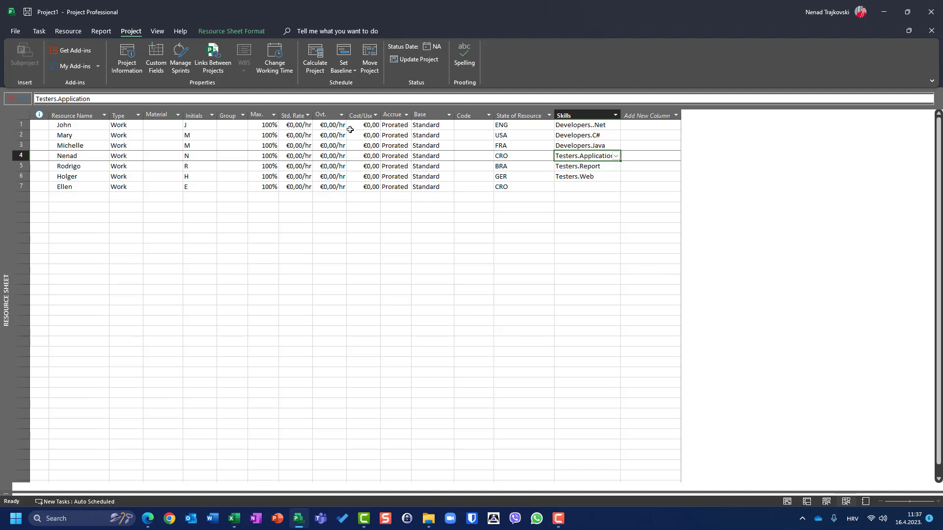
left_click(157, 69)
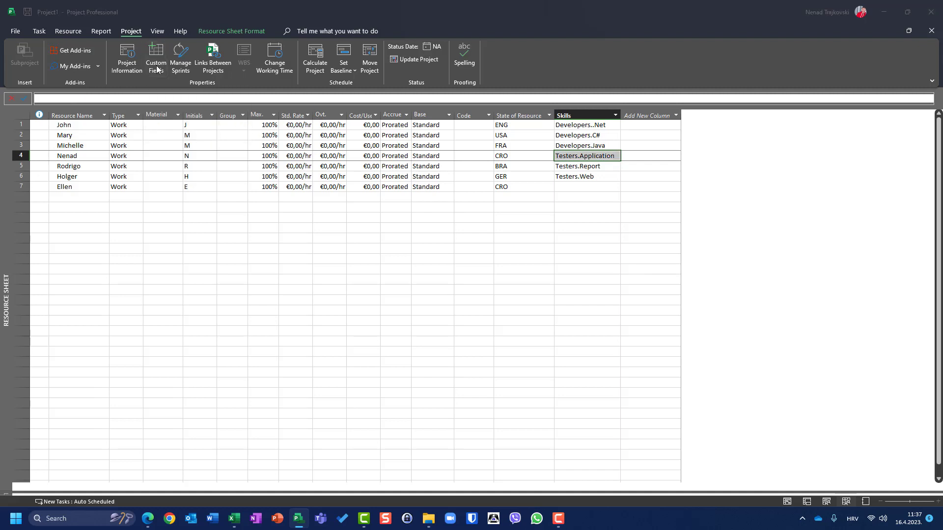